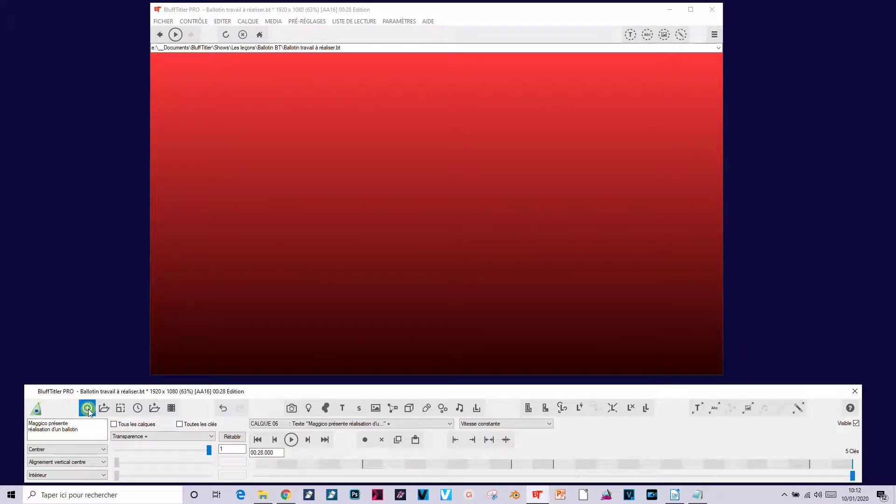
Create a new empty show without saving changes to the current one, and delete its default text layer
{"action": "left_click", "coordinate": [87, 408]}
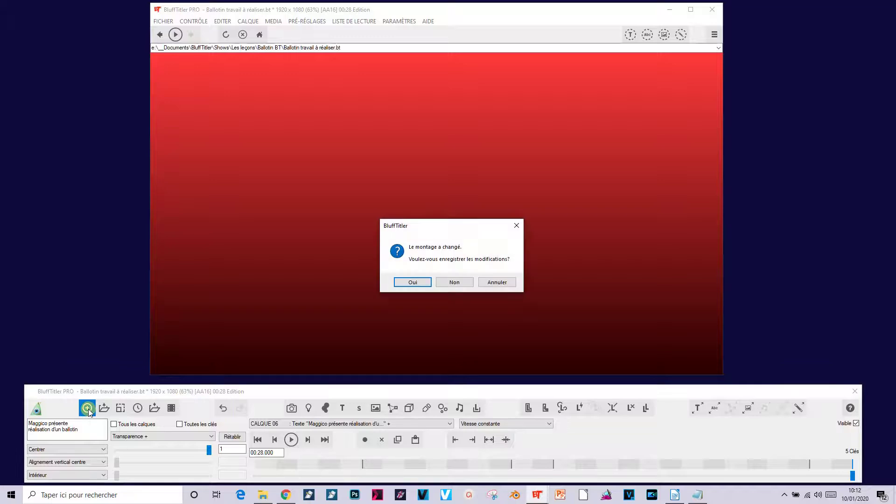
{"action": "left_click", "coordinate": [455, 282]}
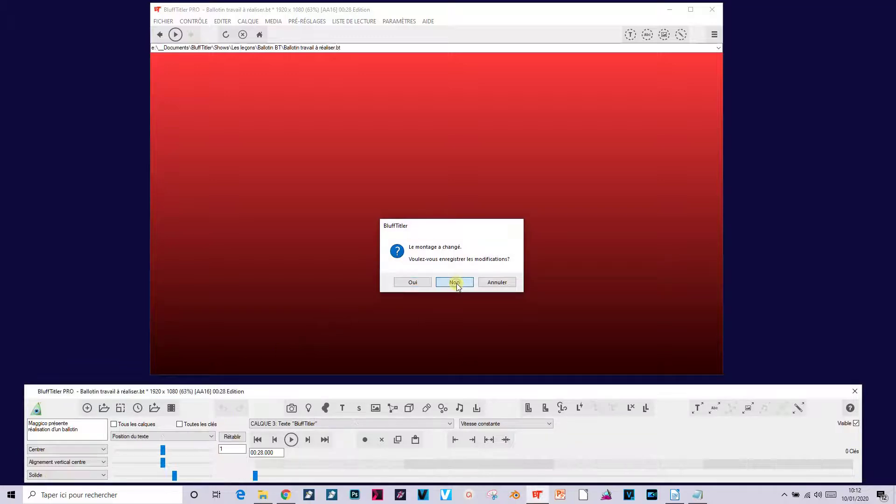
{"action": "left_click", "coordinate": [632, 409]}
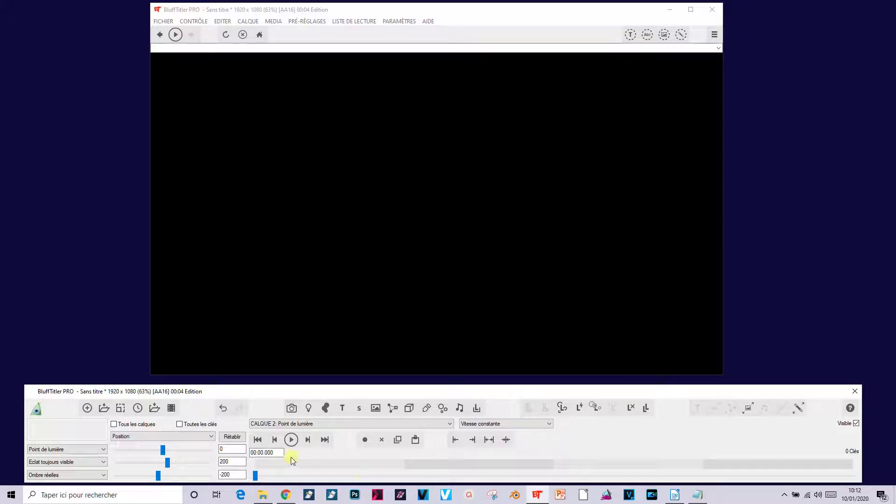
Add a plasma layer using the RedWine preset as the background
{"action": "left_click", "coordinate": [327, 409]}
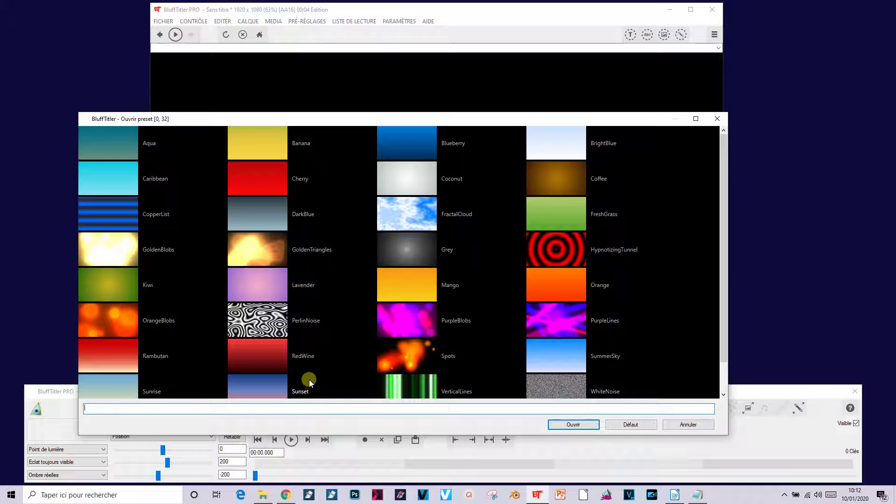
{"action": "left_click", "coordinate": [276, 358]}
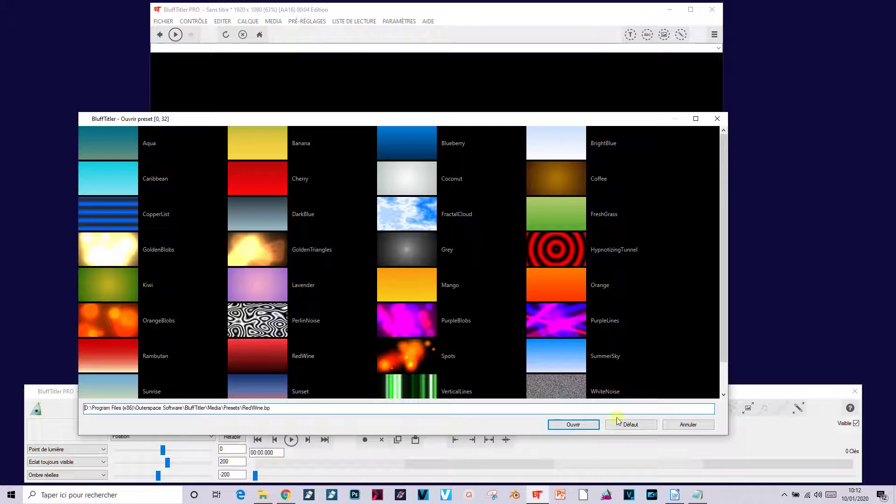
{"action": "left_click", "coordinate": [579, 425]}
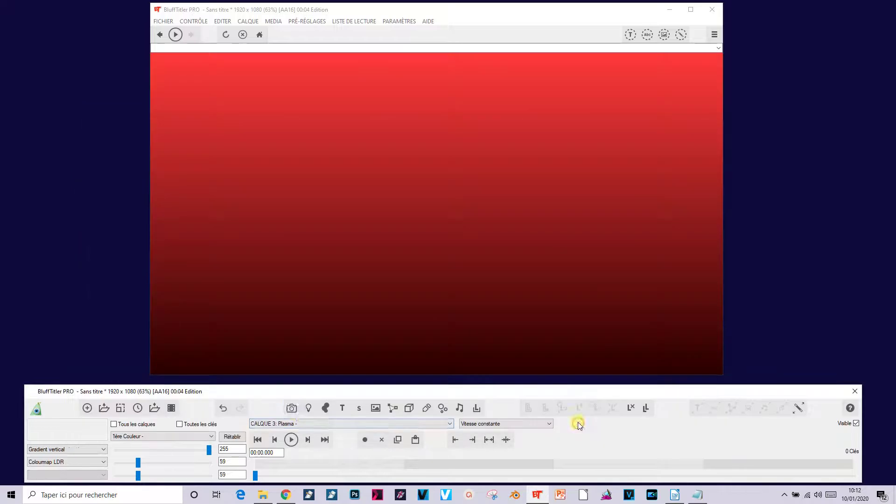
Add two camera layers, one with the TopView preset and one with the RightView preset
{"action": "left_click", "coordinate": [291, 409]}
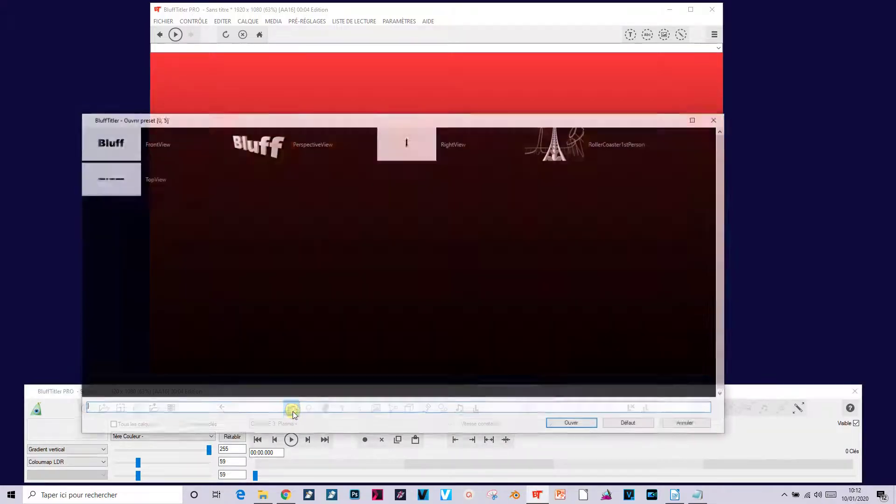
{"action": "left_click", "coordinate": [116, 181]}
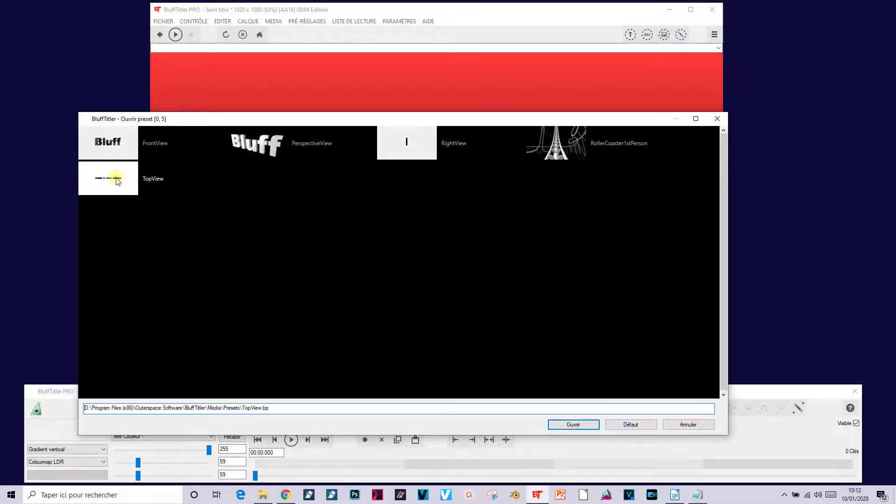
{"action": "left_click", "coordinate": [574, 425]}
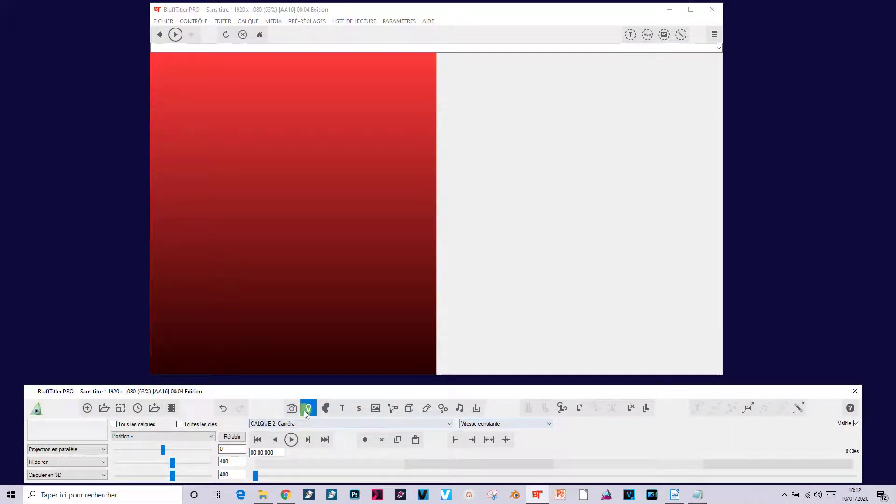
{"action": "left_click", "coordinate": [291, 410]}
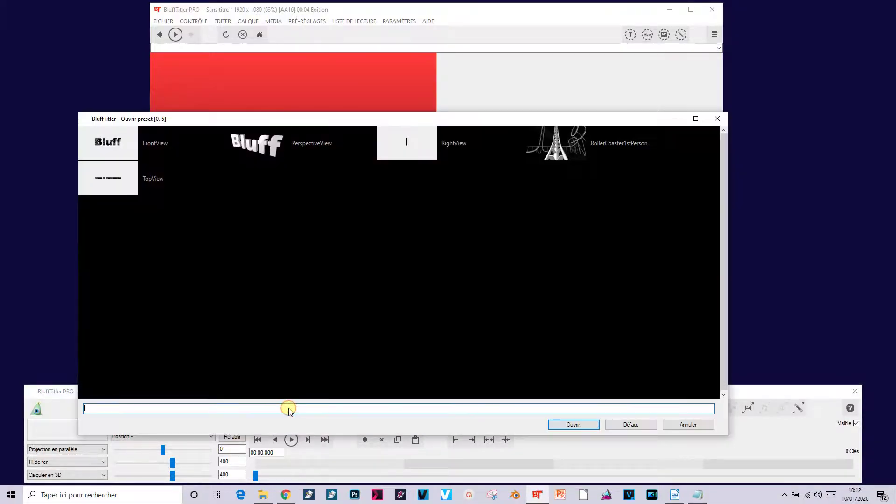
{"action": "left_click", "coordinate": [406, 149]}
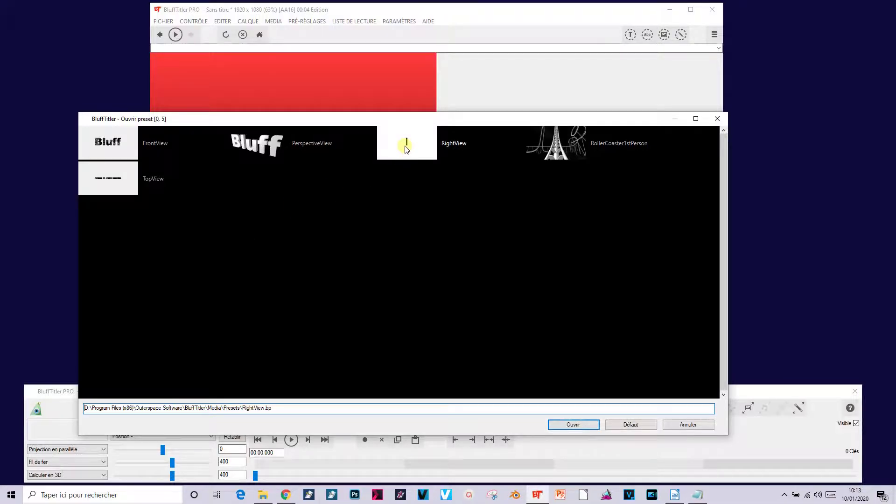
{"action": "left_click", "coordinate": [583, 424]}
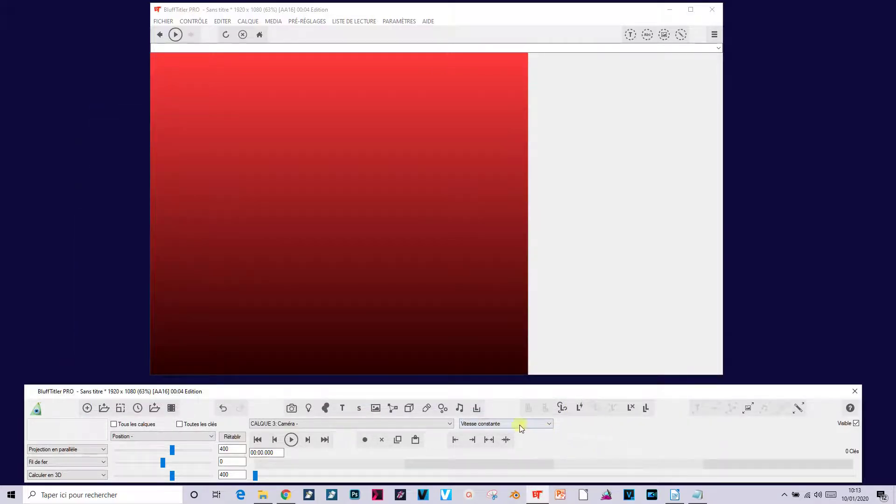
Add a container layer without attaching it to the active camera, and attach a new traced-image layer from P1.png to it
{"action": "left_click", "coordinate": [479, 410]}
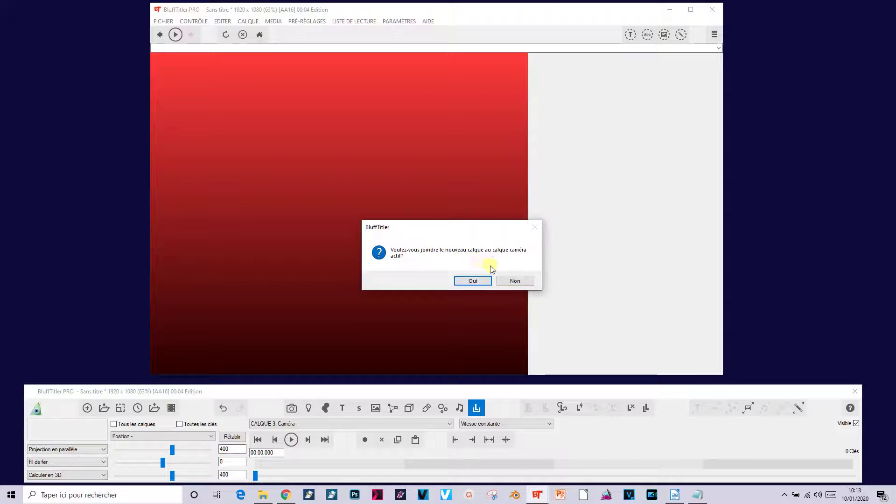
{"action": "left_click", "coordinate": [516, 281]}
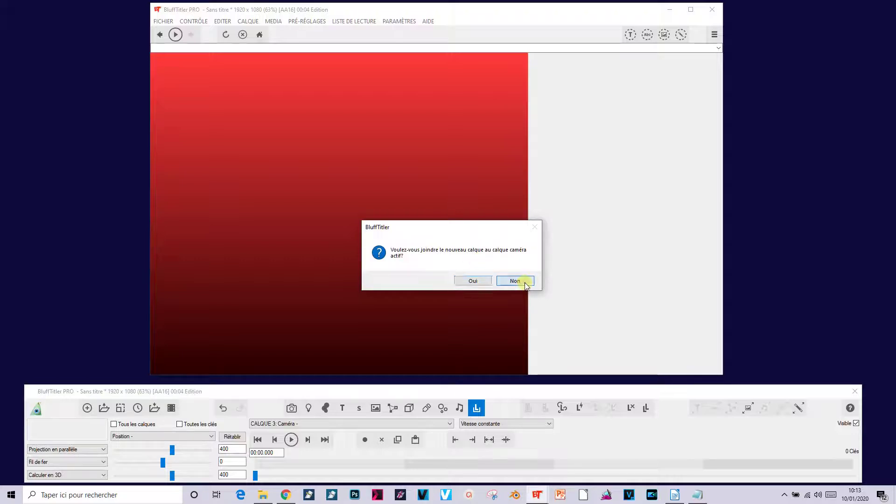
{"action": "left_click", "coordinate": [254, 22]}
{"action": "mouse_move", "coordinate": [260, 32]}
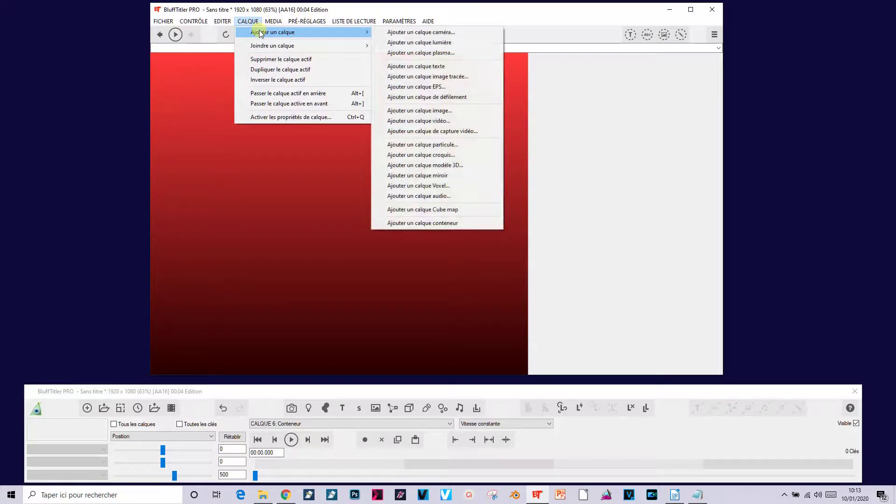
{"action": "left_click", "coordinate": [401, 78]}
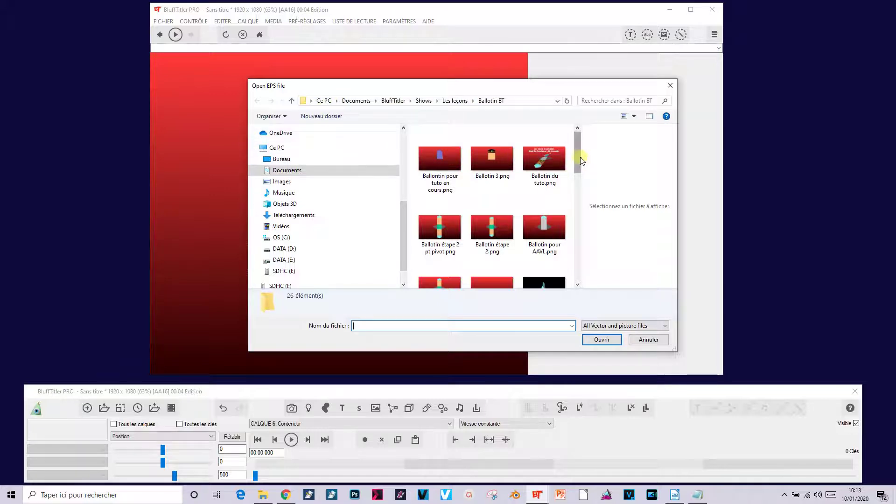
{"action": "left_click_drag", "start_coordinate": [577, 154], "coordinate": [578, 199]}
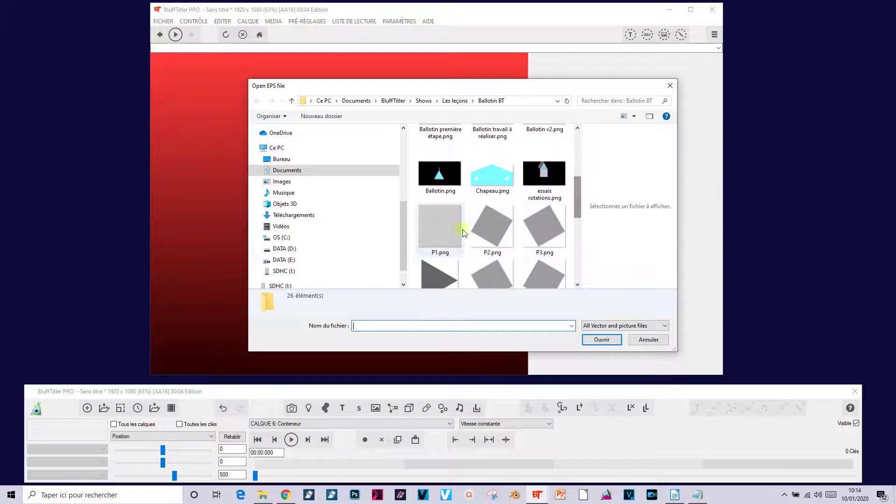
{"action": "left_click", "coordinate": [427, 226]}
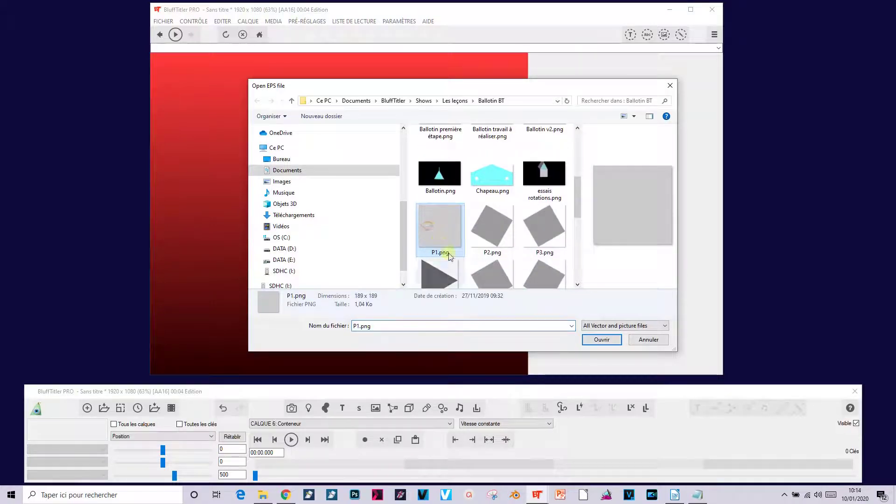
{"action": "left_click", "coordinate": [605, 340]}
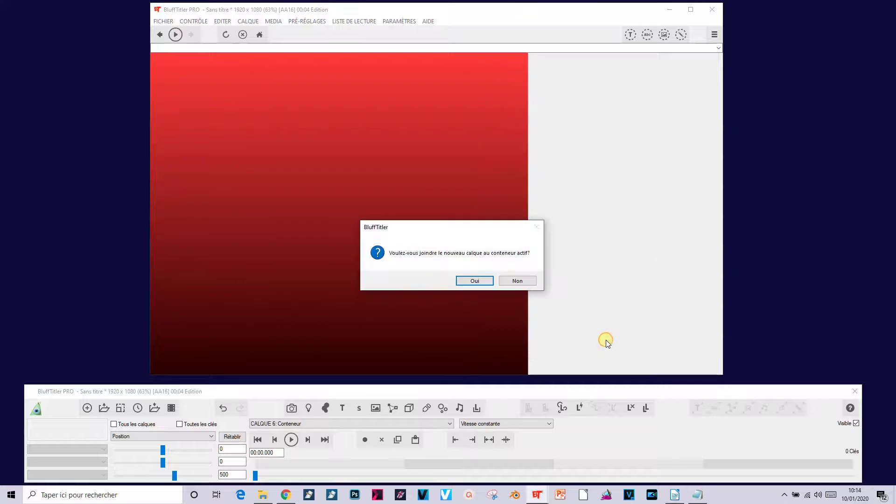
{"action": "left_click", "coordinate": [485, 281]}
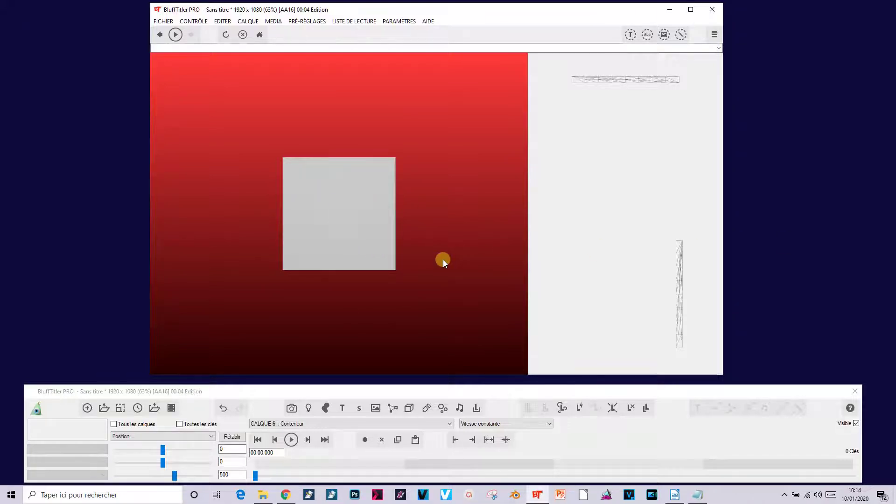
Set the third Taille du texte value of the P1.png traced-image layer to 0.2 to thin the square
{"action": "left_click", "coordinate": [311, 424]}
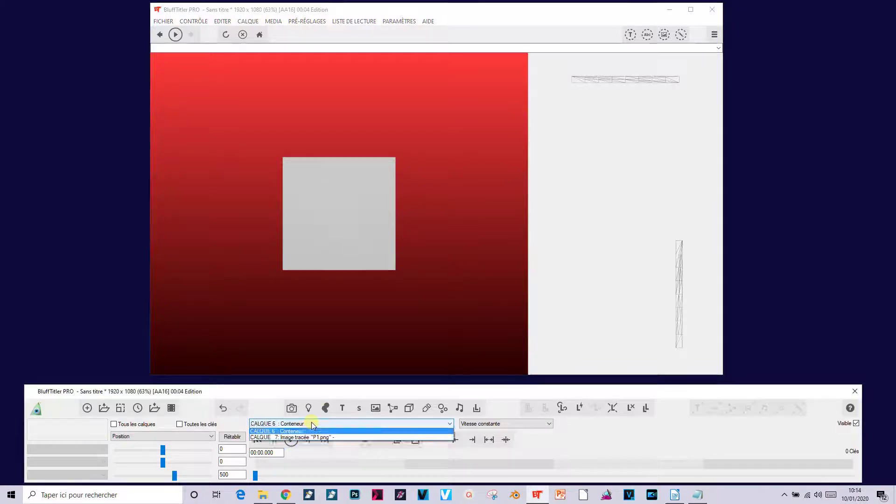
{"action": "left_click", "coordinate": [317, 468]}
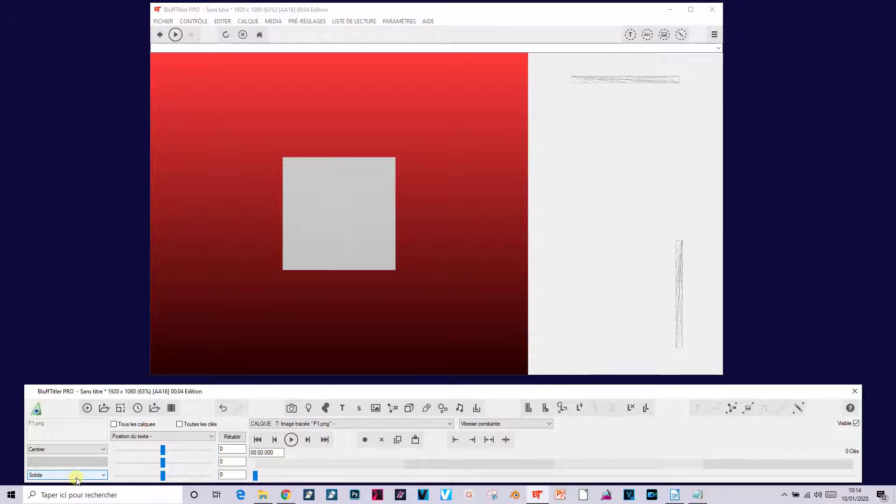
{"action": "left_click", "coordinate": [141, 436]}
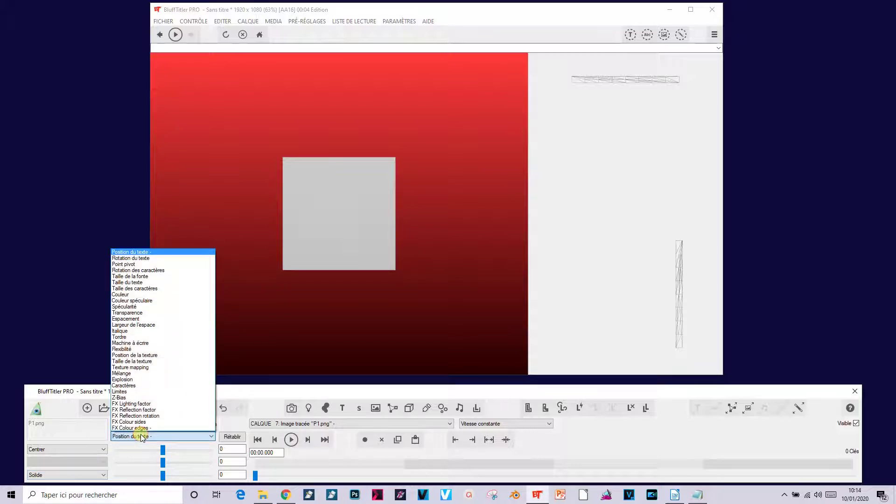
{"action": "left_click", "coordinate": [144, 283]}
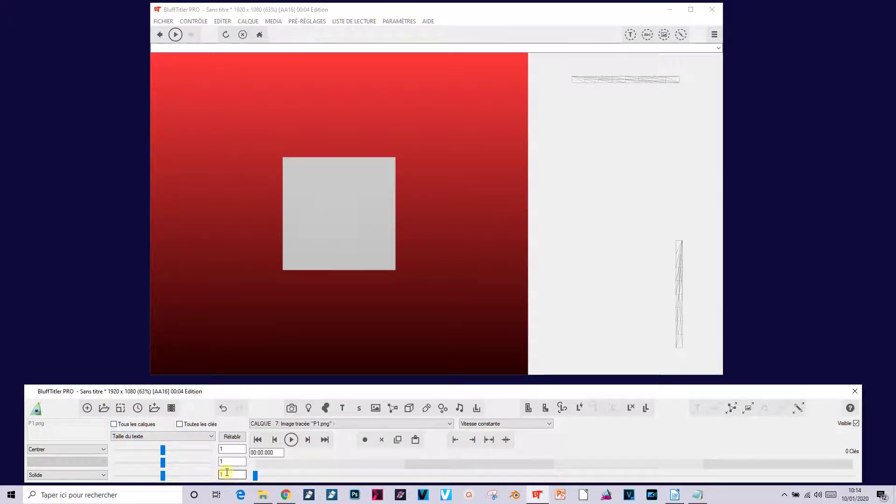
{"action": "type", "text": "0.2"}
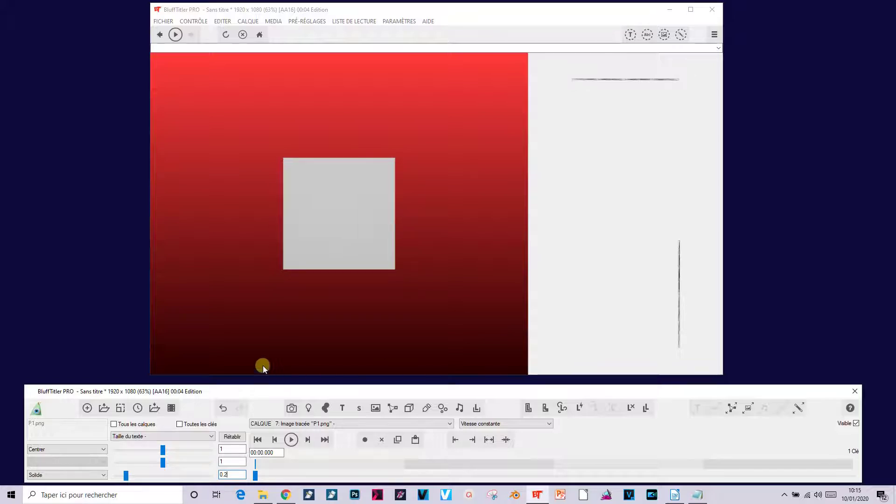
Set the third position value of the top-view camera (layer 2) to 500
{"action": "left_click", "coordinate": [270, 423]}
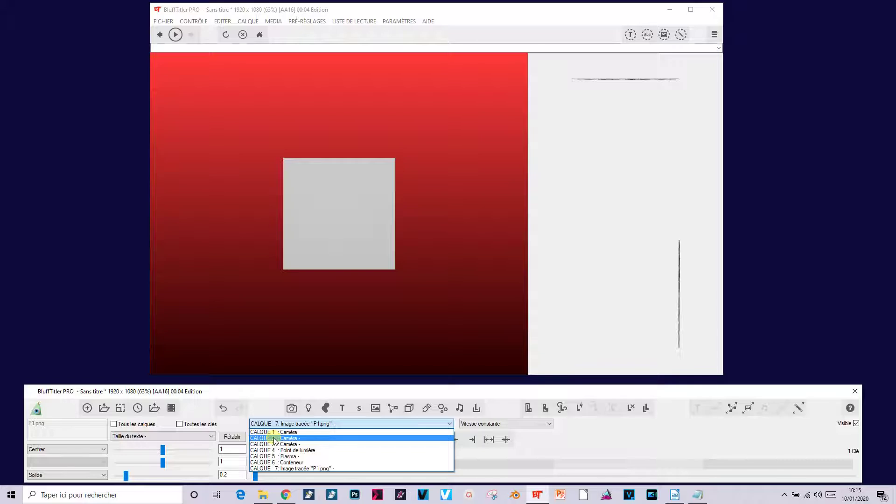
{"action": "left_click", "coordinate": [275, 439]}
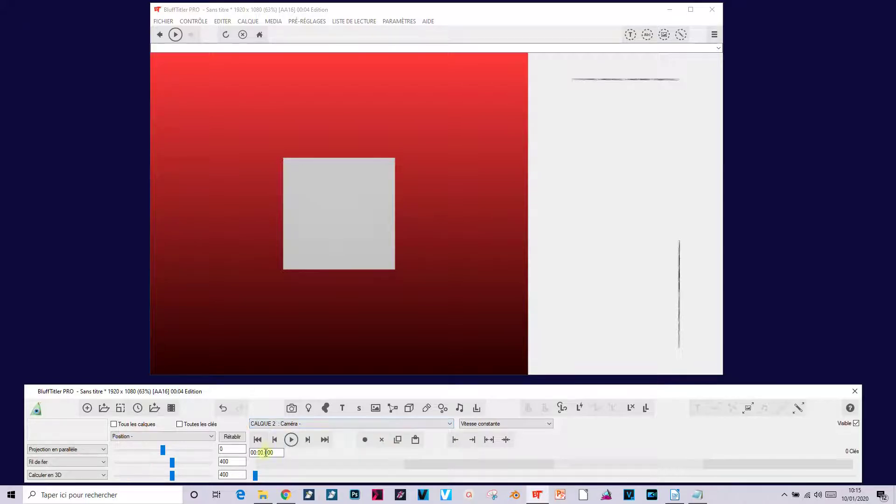
{"action": "double_click", "coordinate": [231, 475]}
{"action": "type", "text": "500"}
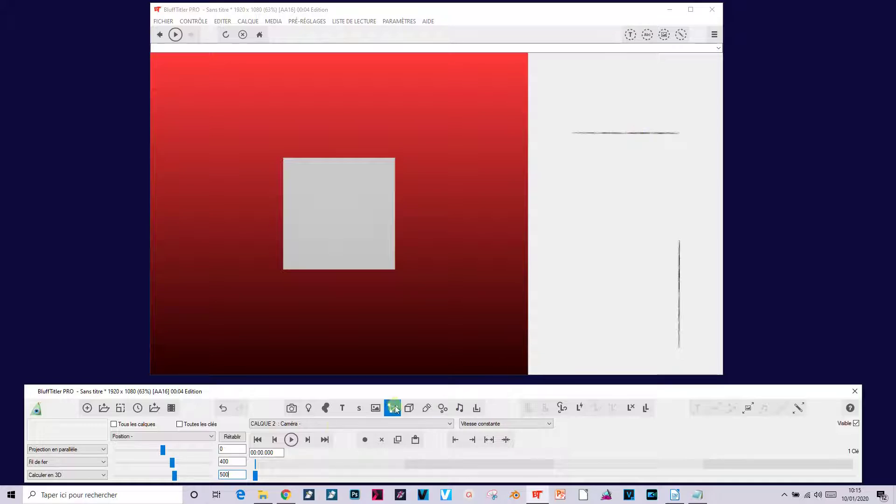
Add a traced-image layer from P4.png and attach it to the container (layer 6)
{"action": "left_click", "coordinate": [327, 423]}
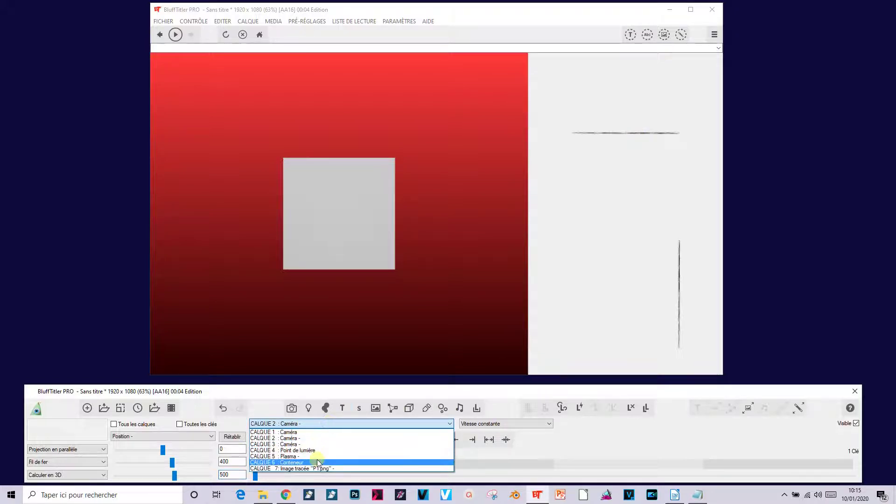
{"action": "left_click", "coordinate": [314, 463]}
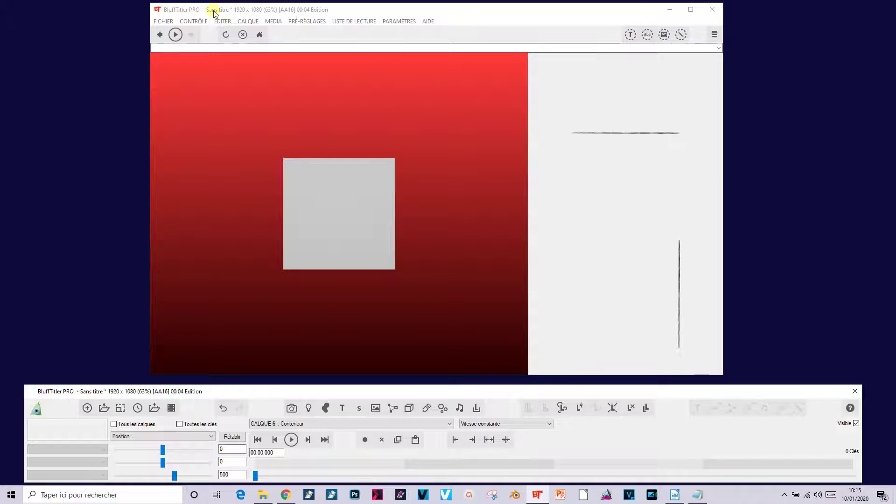
{"action": "left_click", "coordinate": [248, 21]}
{"action": "mouse_move", "coordinate": [269, 35]}
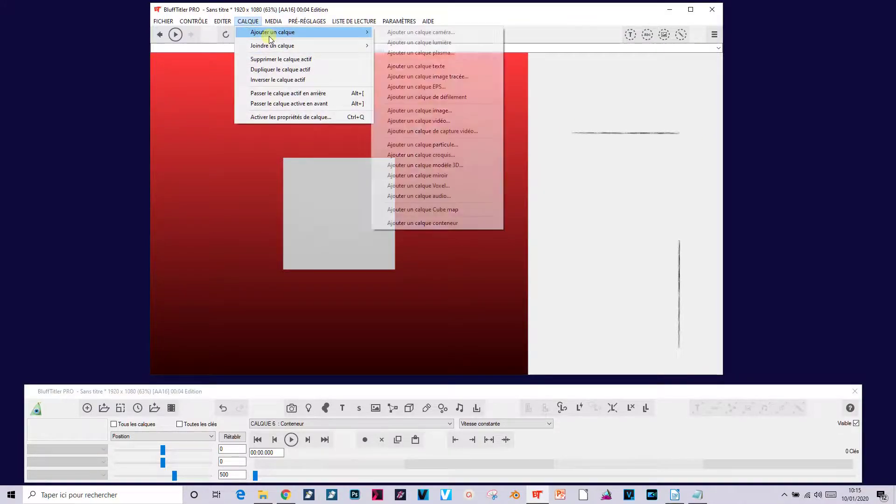
{"action": "left_click", "coordinate": [439, 76]}
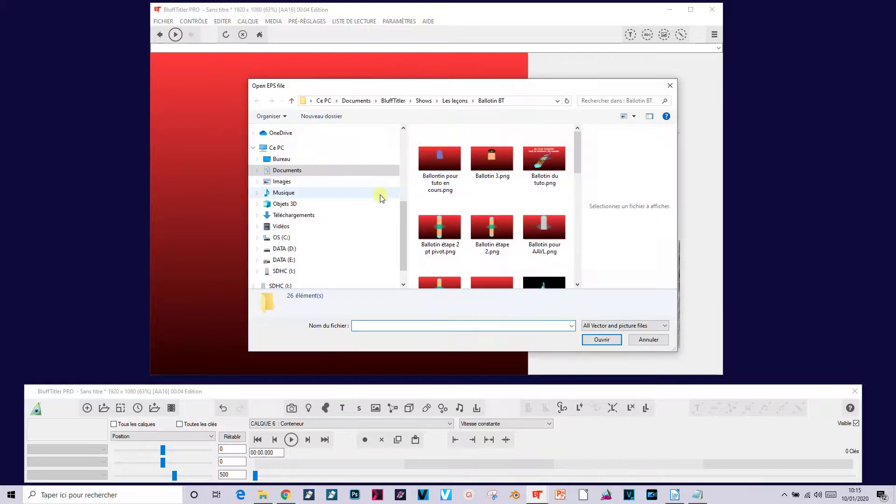
{"action": "scroll", "coordinate": [523, 204], "scroll_direction": "down", "scroll_amount": 5}
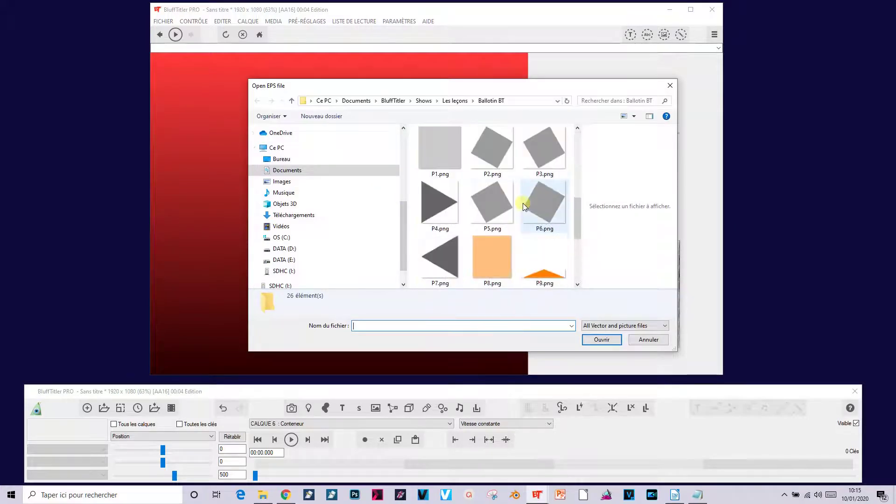
{"action": "left_click", "coordinate": [448, 219]}
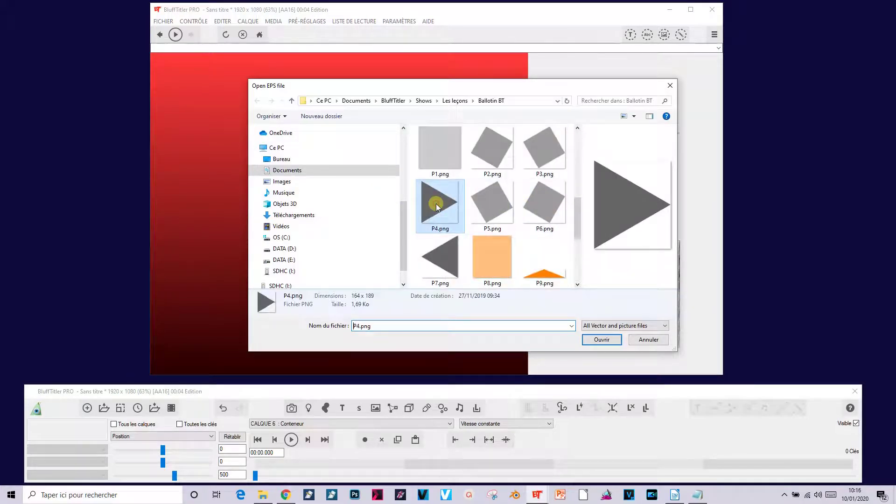
{"action": "left_click", "coordinate": [600, 340]}
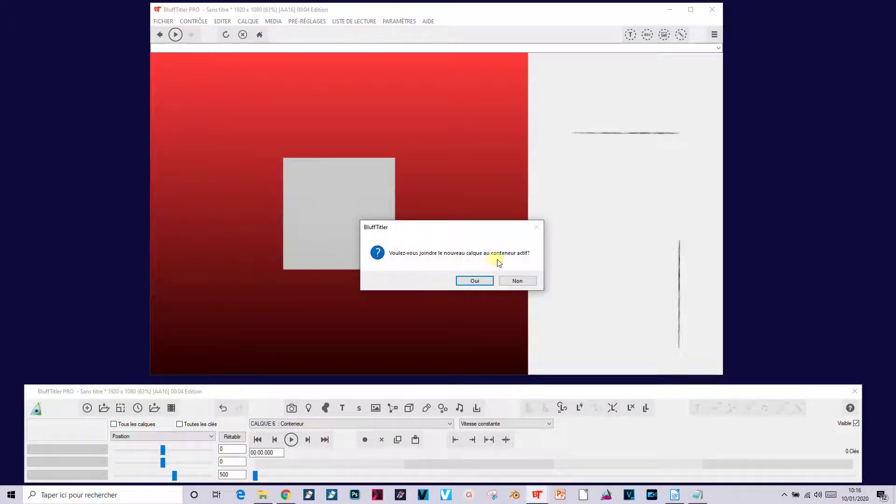
{"action": "left_click", "coordinate": [484, 280]}
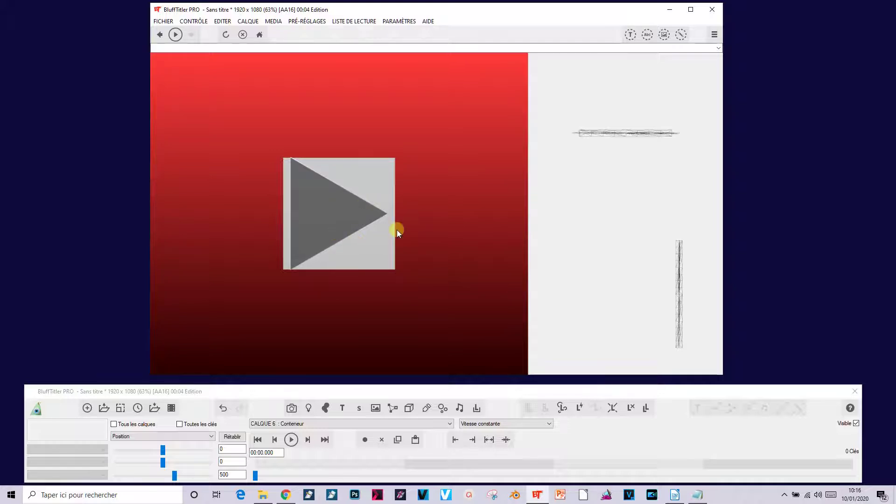
Set the first Position du texte value of the P4.png layer to 187 to place the triangle beside the square
{"action": "left_click", "coordinate": [329, 424]}
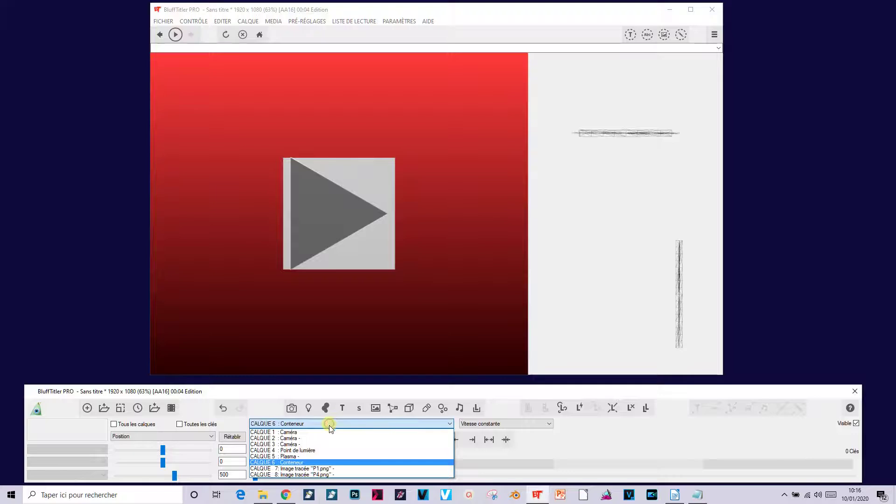
{"action": "left_click", "coordinate": [331, 475]}
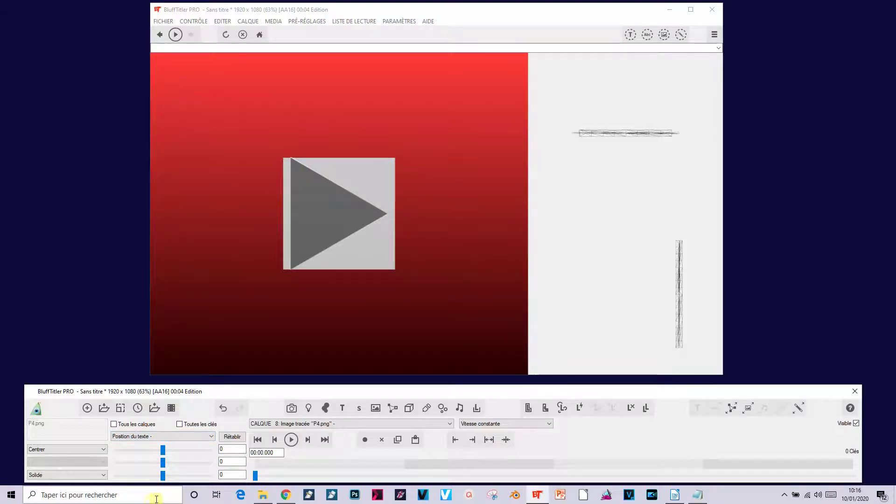
{"action": "left_click_drag", "start_coordinate": [162, 452], "coordinate": [167, 452]}
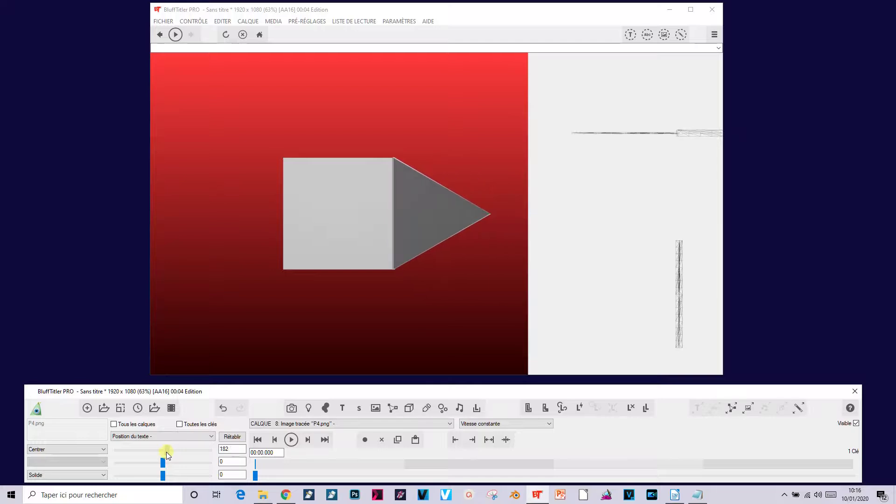
{"action": "double_click", "coordinate": [233, 449]}
{"action": "type", "text": "187"}
Set the third Taille du texte value of the P4.png layer to 0.2 to thin the triangle
{"action": "left_click", "coordinate": [145, 438]}
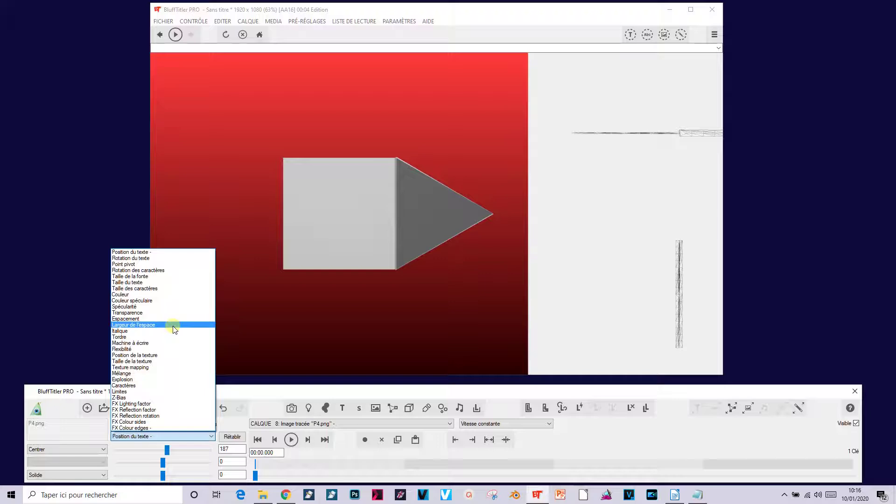
{"action": "left_click", "coordinate": [159, 282]}
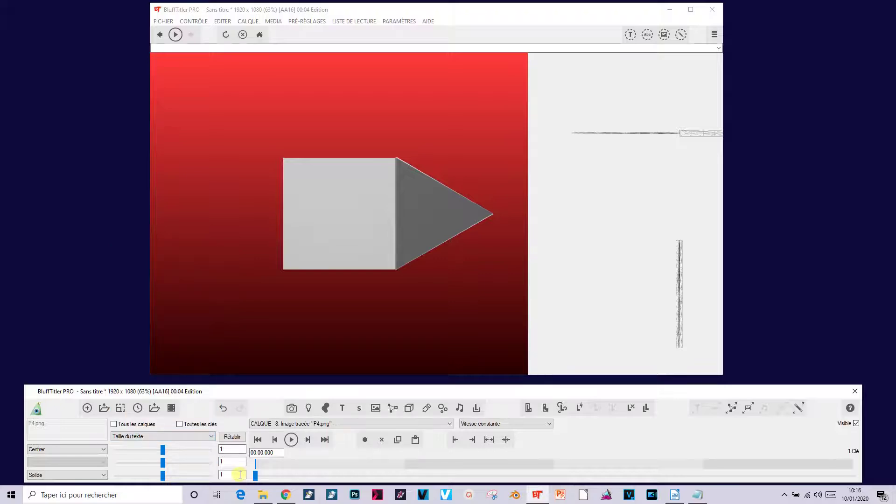
{"action": "double_click", "coordinate": [239, 474]}
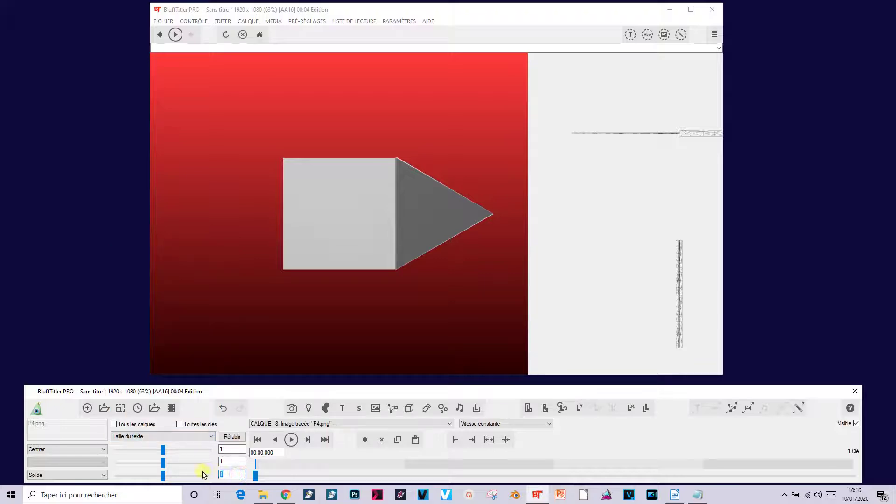
{"action": "type", "text": "0.2"}
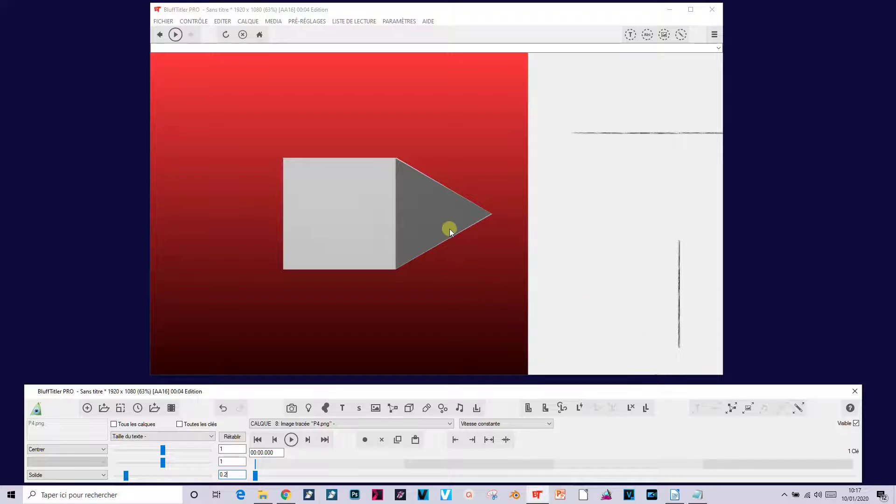
Display the grid and axis arrows, and set the first Point pivot value of the P4.png layer to -85
{"action": "key", "text": "F2"}
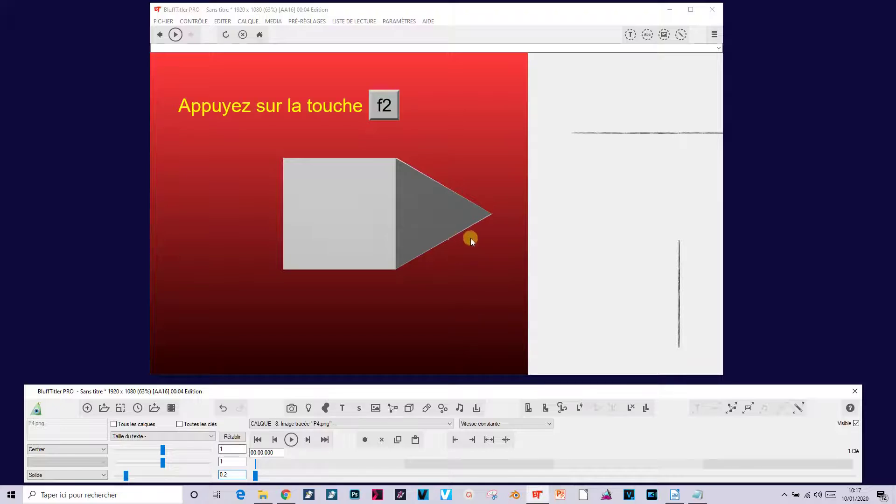
{"action": "key", "text": "F2"}
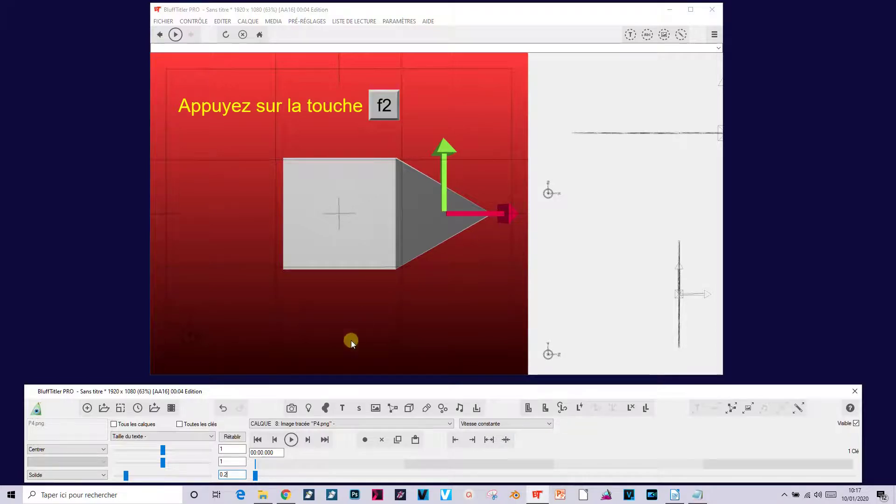
{"action": "left_click", "coordinate": [181, 436]}
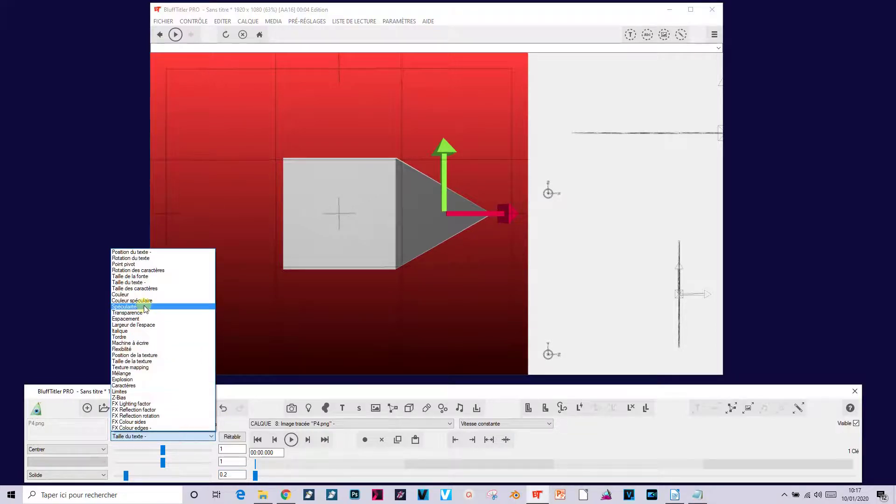
{"action": "left_click", "coordinate": [131, 264]}
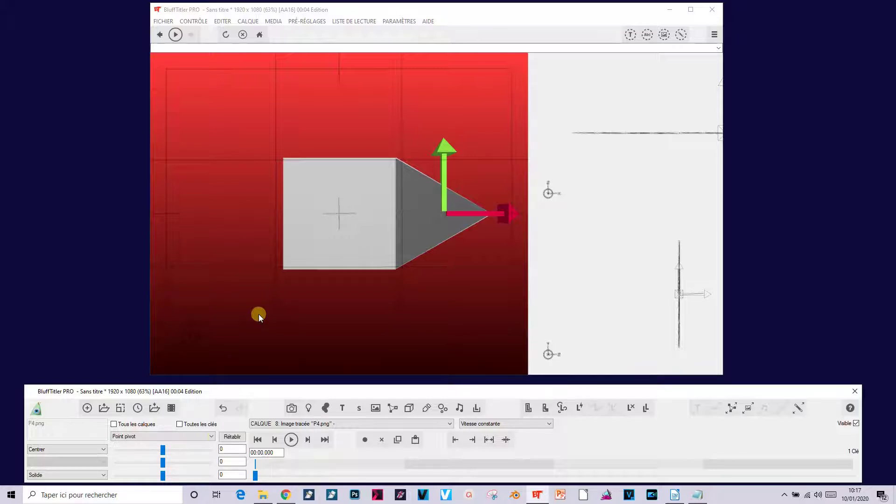
{"action": "left_click_drag", "start_coordinate": [162, 450], "coordinate": [143, 447]}
{"action": "double_click", "coordinate": [229, 449]}
{"action": "type", "text": "-85"}
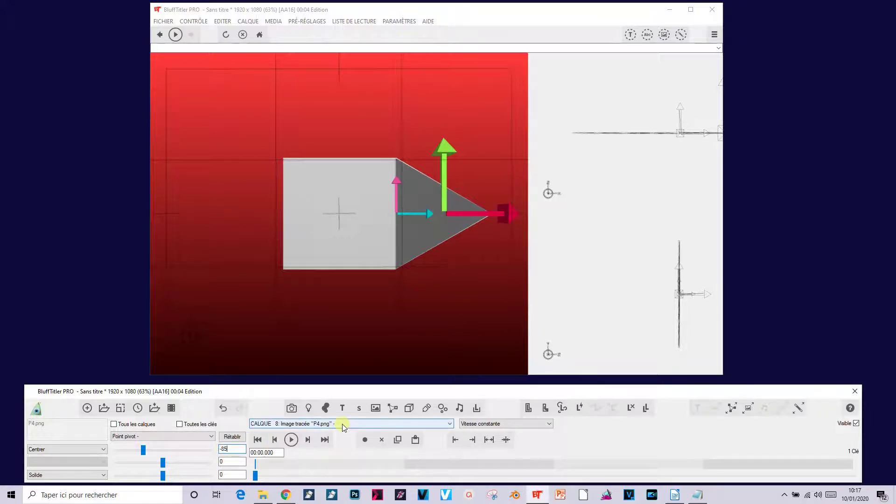
Add a traced-image layer from P7.png and attach it to the container (layer 6)
{"action": "left_click", "coordinate": [343, 424]}
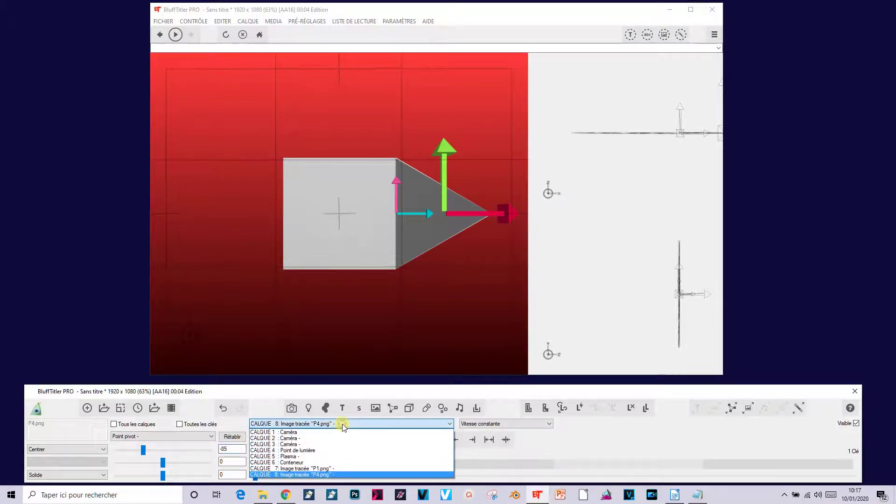
{"action": "left_click", "coordinate": [330, 457]}
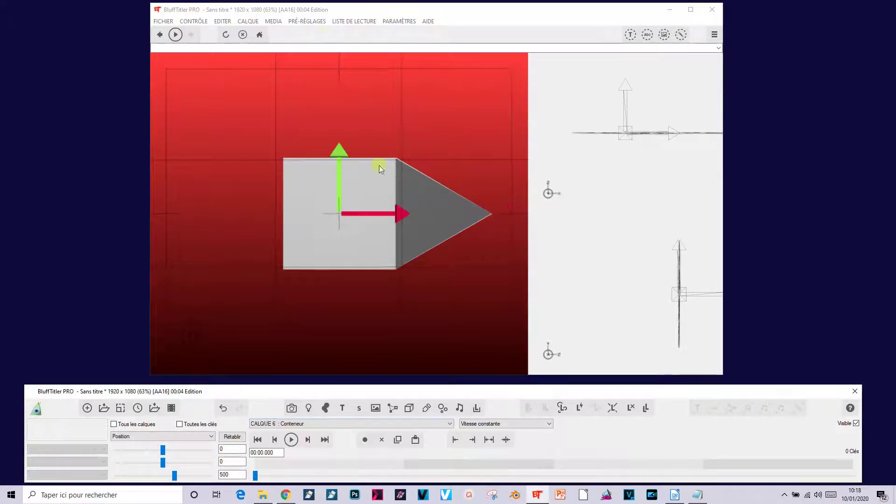
{"action": "left_click", "coordinate": [247, 22]}
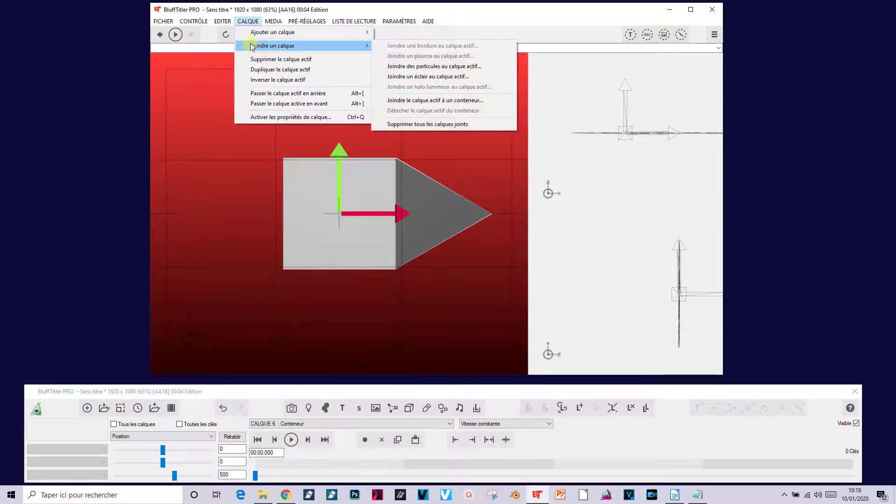
{"action": "mouse_move", "coordinate": [255, 37]}
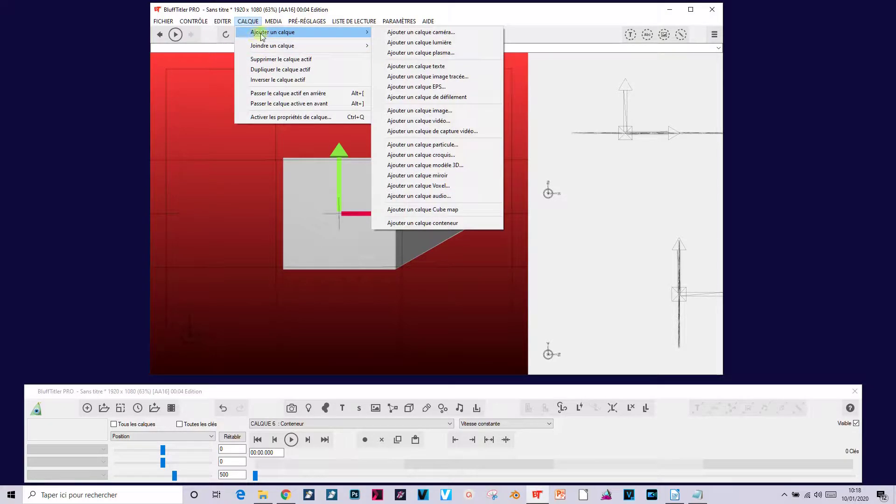
{"action": "left_click", "coordinate": [423, 78]}
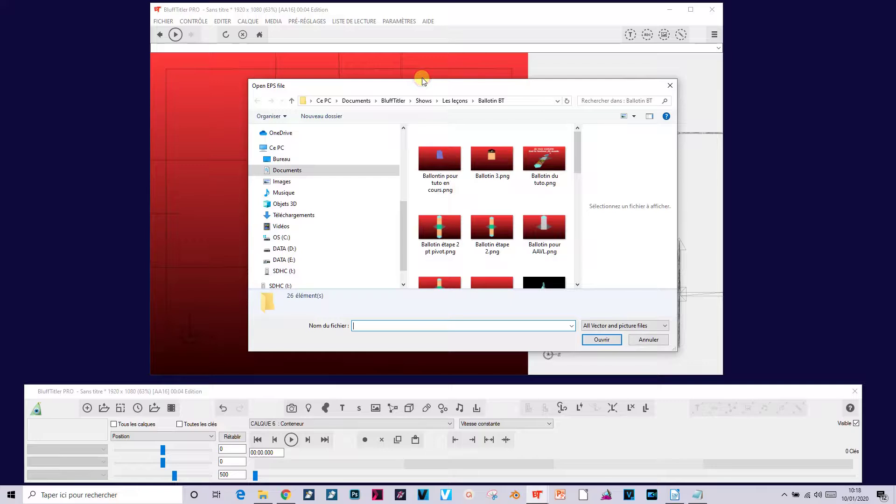
{"action": "left_click_drag", "start_coordinate": [577, 153], "coordinate": [572, 224]}
{"action": "left_click", "coordinate": [438, 254]}
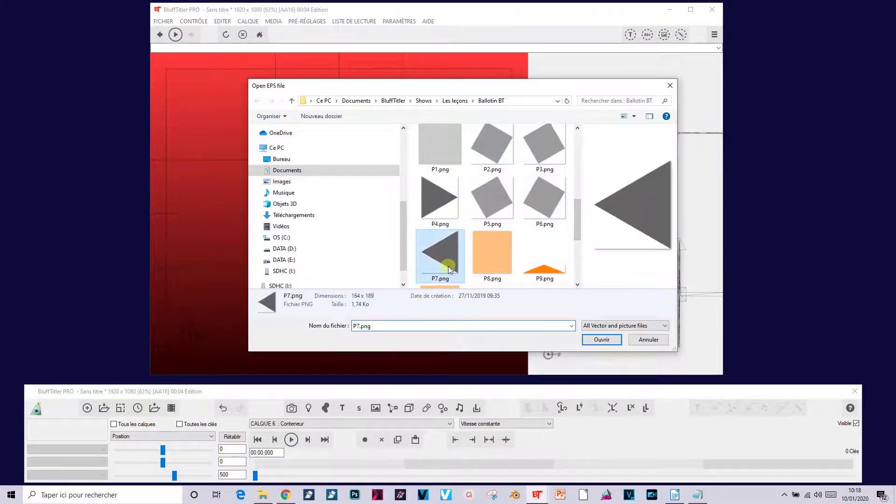
{"action": "left_click", "coordinate": [601, 340]}
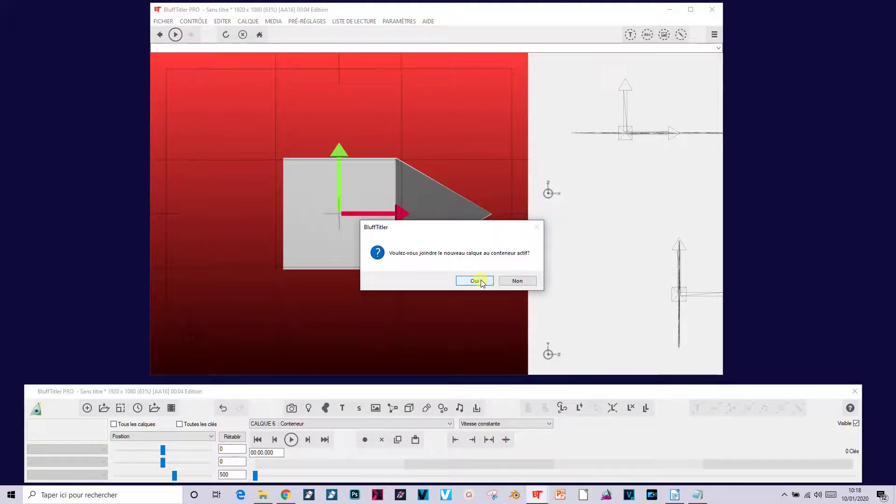
{"action": "left_click", "coordinate": [474, 281]}
Set the first Position du texte value of the P7.png layer to -187 to place its triangle against the square's free side
{"action": "left_click", "coordinate": [299, 424]}
{"action": "left_click", "coordinate": [309, 481]}
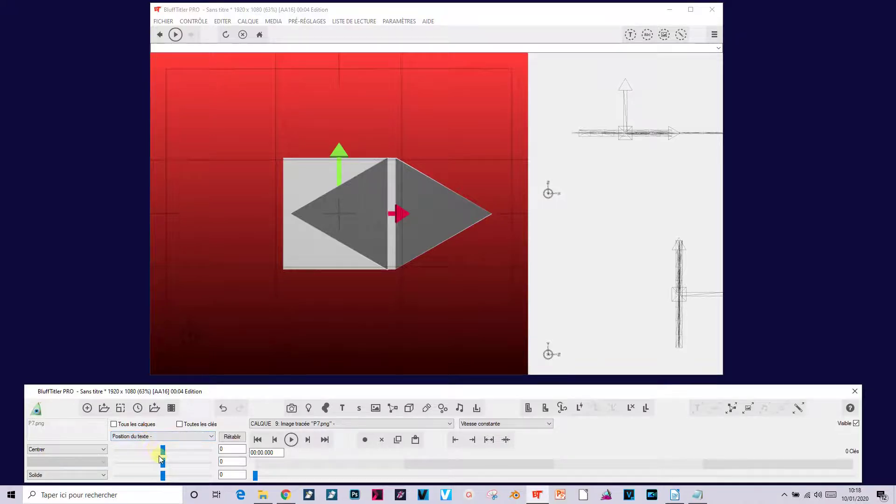
{"action": "left_click_drag", "start_coordinate": [163, 456], "coordinate": [158, 452]}
{"action": "left_click", "coordinate": [227, 450]}
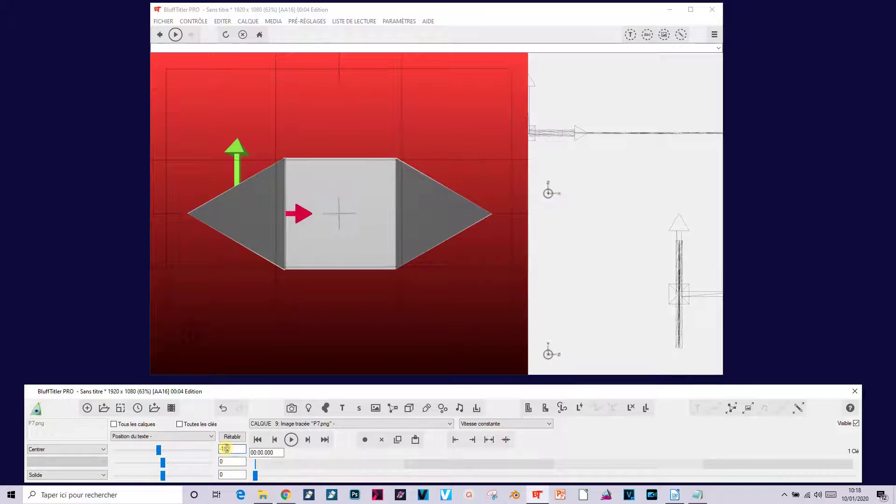
{"action": "key", "text": "Return"}
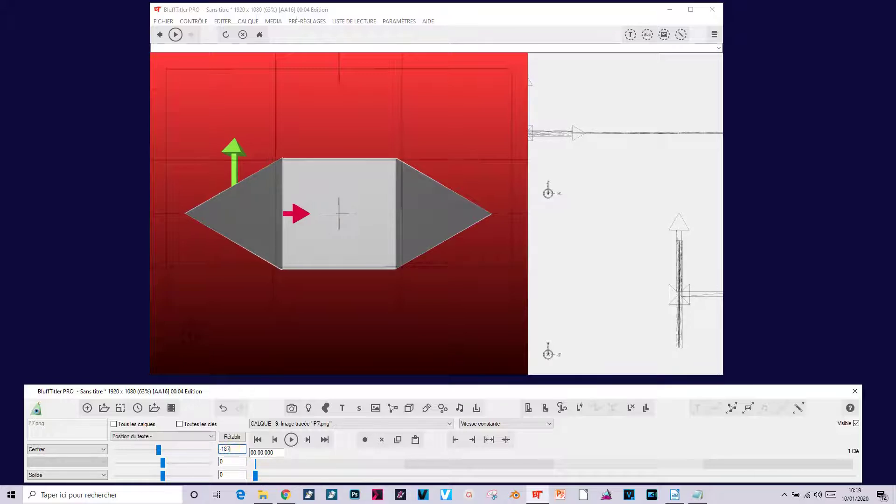
Set the third Taille du texte value of the P7.png layer to 0.2 to thin its triangle
{"action": "left_click", "coordinate": [169, 436]}
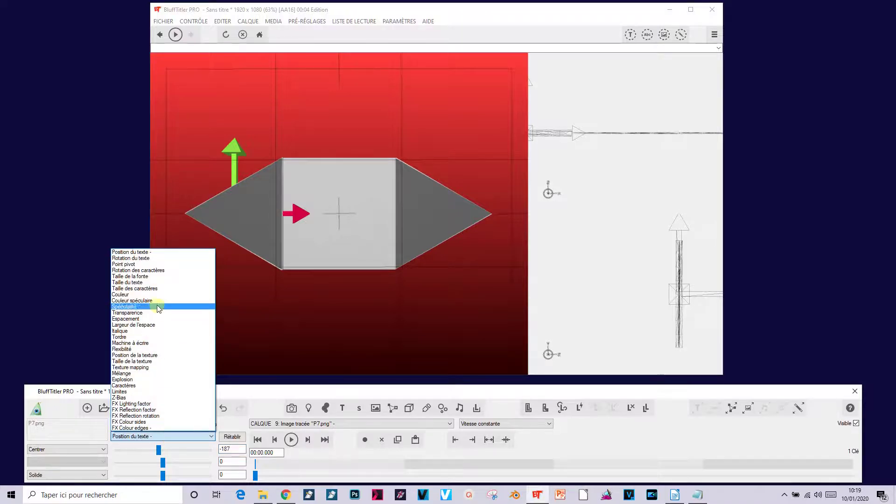
{"action": "left_click", "coordinate": [153, 282]}
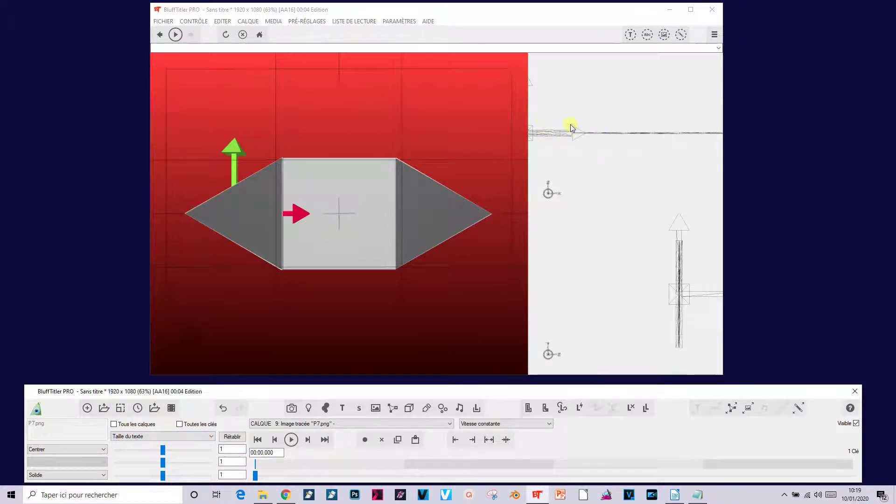
{"action": "left_click", "coordinate": [229, 475]}
{"action": "key", "text": "BackSpace"}
{"action": "type", "text": "0"}
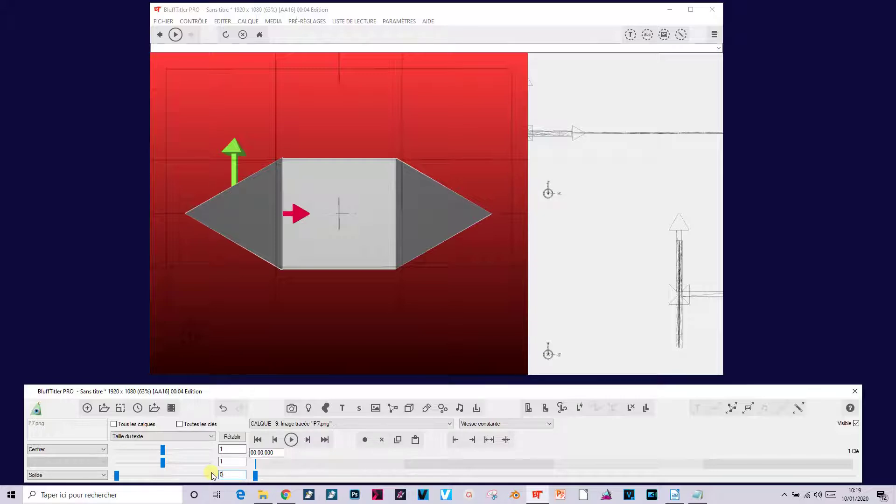
{"action": "type", "text": ".2"}
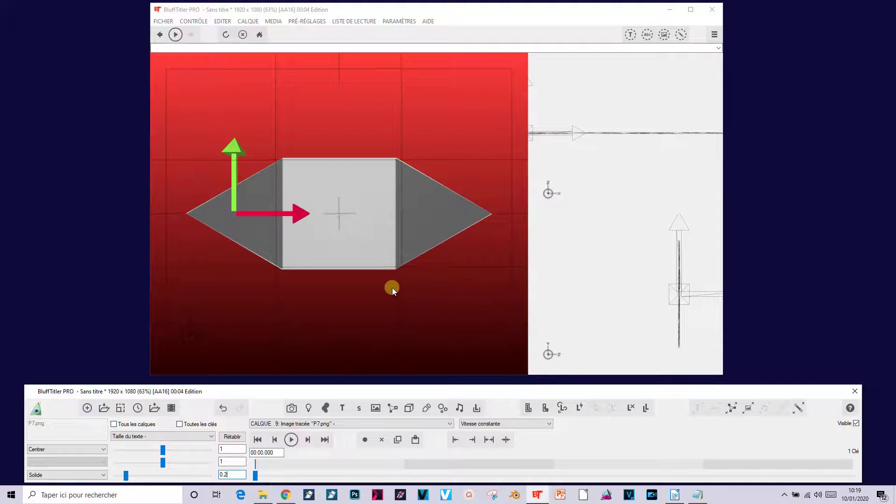
Set the first Point pivot value of the P7.png layer to 85 to put its pivot on the fold edge
{"action": "left_click", "coordinate": [201, 435]}
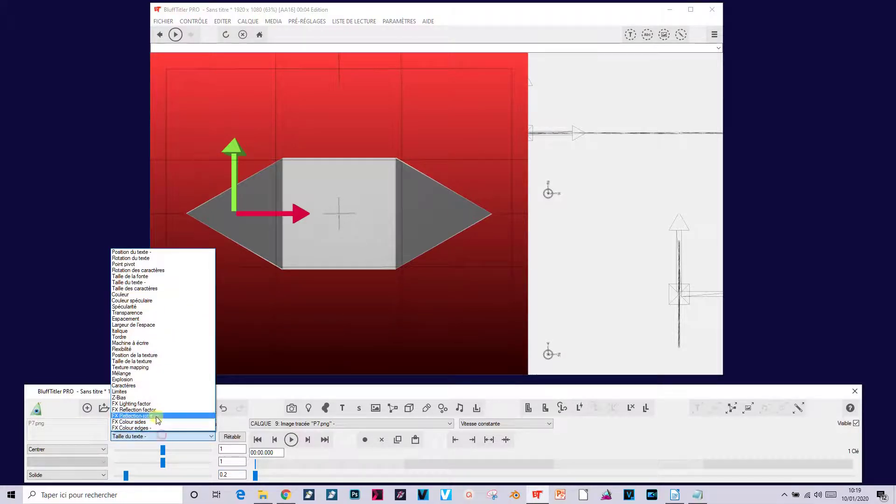
{"action": "left_click", "coordinate": [131, 264]}
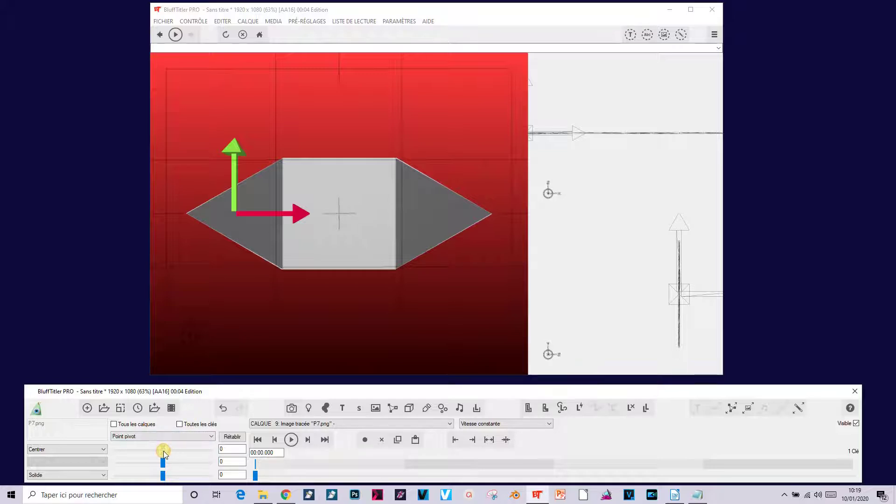
{"action": "mouse_move", "coordinate": [164, 451]}
{"action": "left_mouse_down"}
{"action": "mouse_move", "coordinate": [183, 442]}
{"action": "mouse_move", "coordinate": [250, 448]}
{"action": "left_mouse_up"}
{"action": "type", "text": "5"}
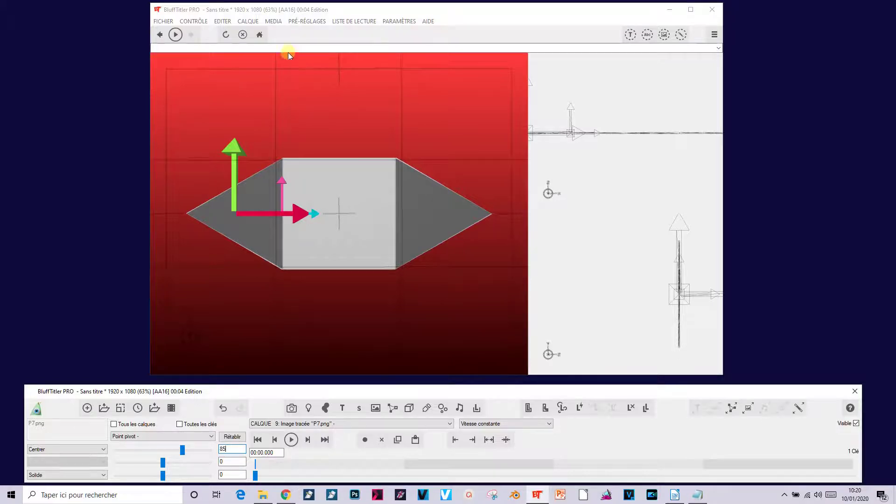
Name the container layer (layer 6) Principal in its layer properties
{"action": "left_click", "coordinate": [247, 22]}
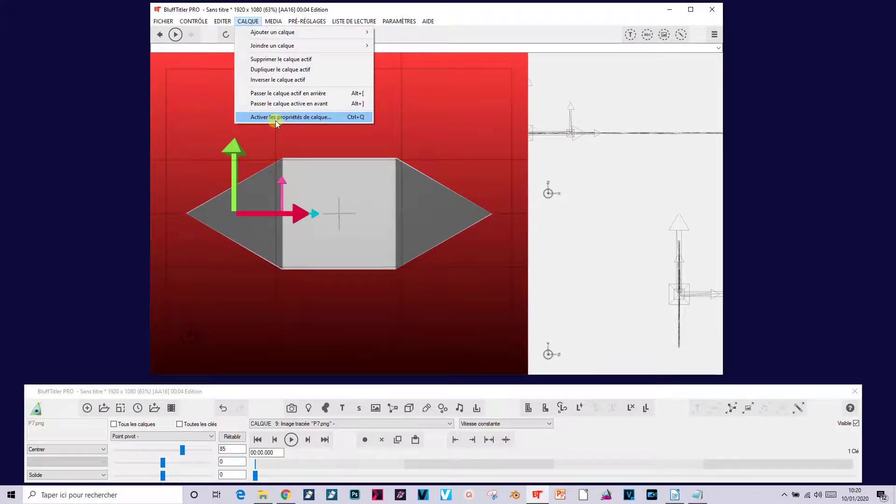
{"action": "left_click", "coordinate": [340, 425]}
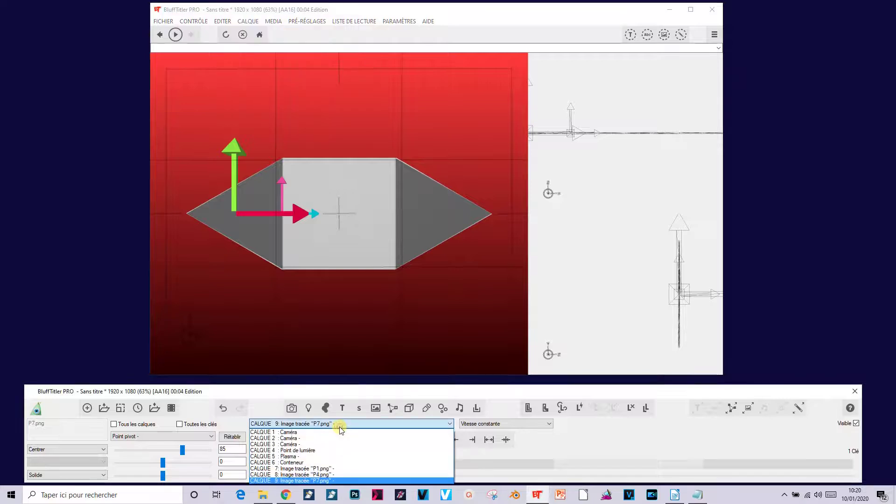
{"action": "left_click", "coordinate": [328, 464]}
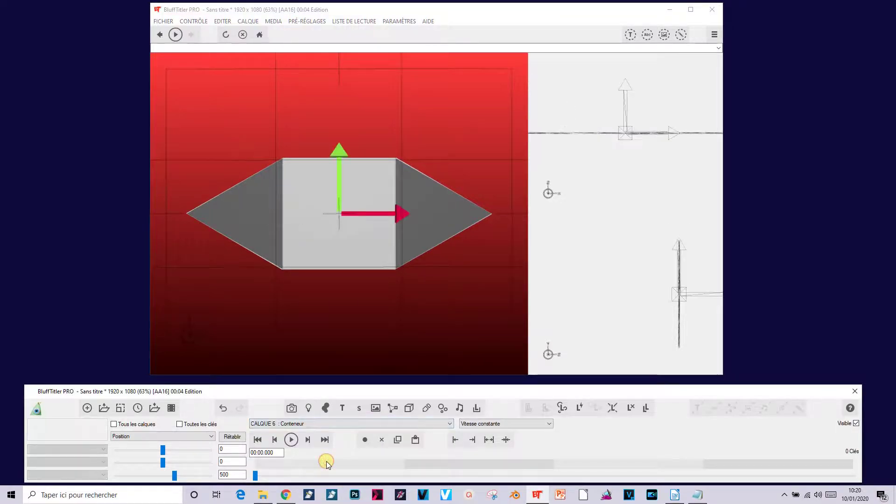
{"action": "left_click", "coordinate": [250, 24]}
{"action": "left_click", "coordinate": [251, 25]}
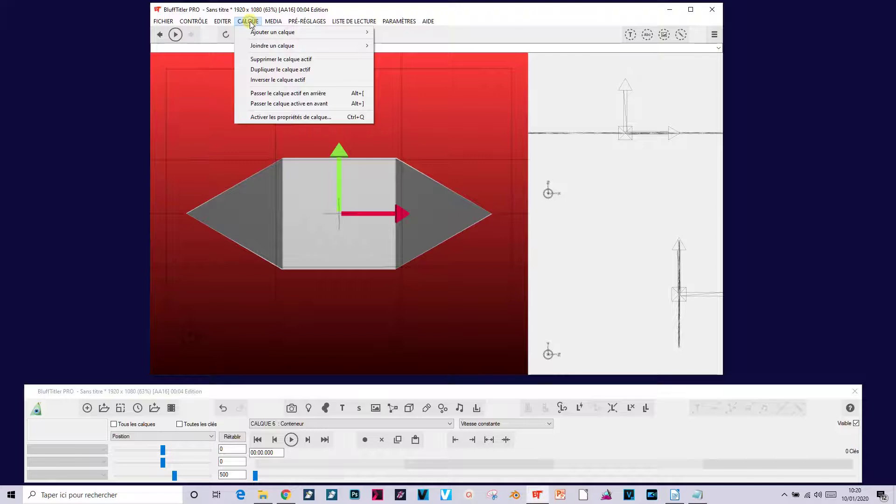
{"action": "left_click", "coordinate": [272, 117]}
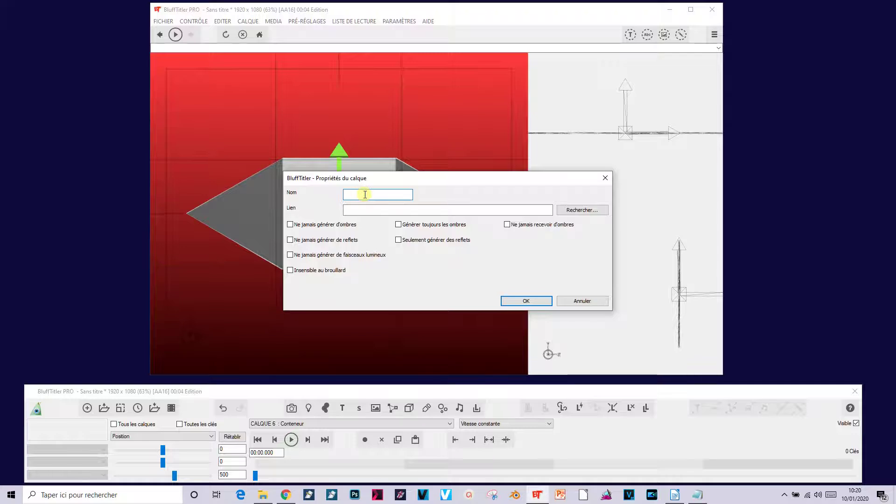
{"action": "type", "text": "Principal"}
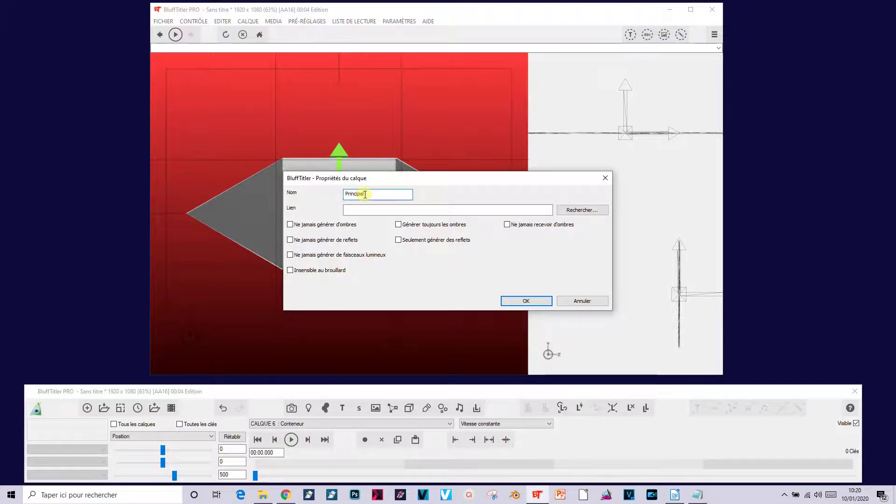
{"action": "left_click", "coordinate": [526, 301]}
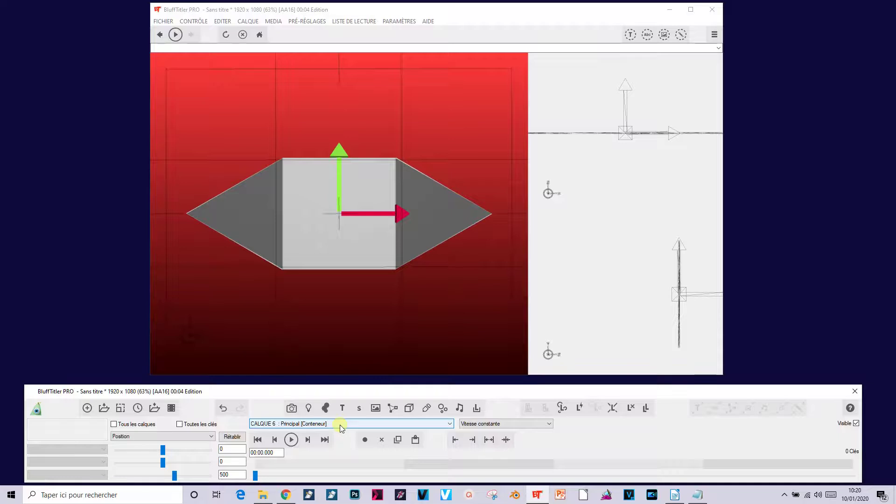
Name the P1.png traced-image layer (layer 7) Base "P1.png" in its layer properties
{"action": "left_click", "coordinate": [322, 425]}
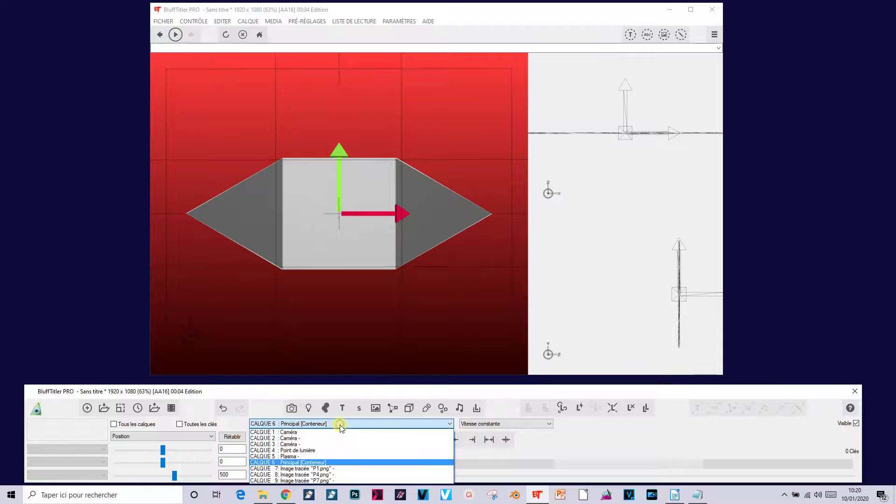
{"action": "left_click", "coordinate": [335, 469]}
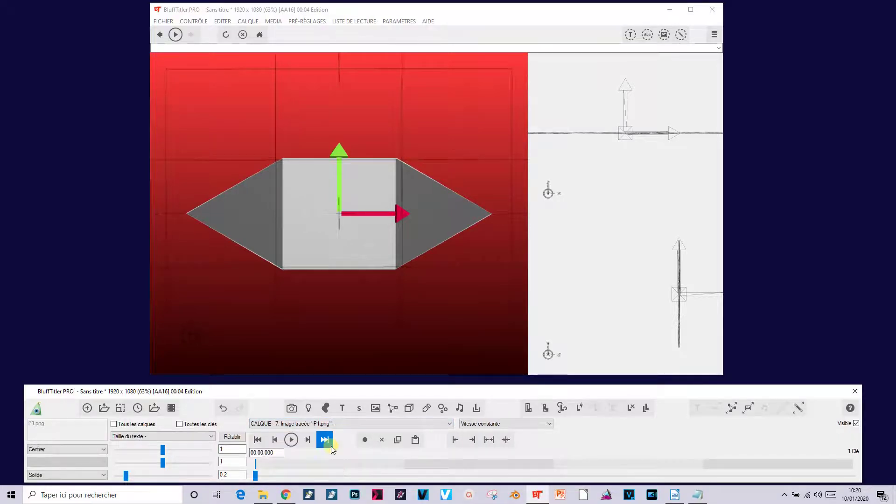
{"action": "left_click", "coordinate": [259, 23]}
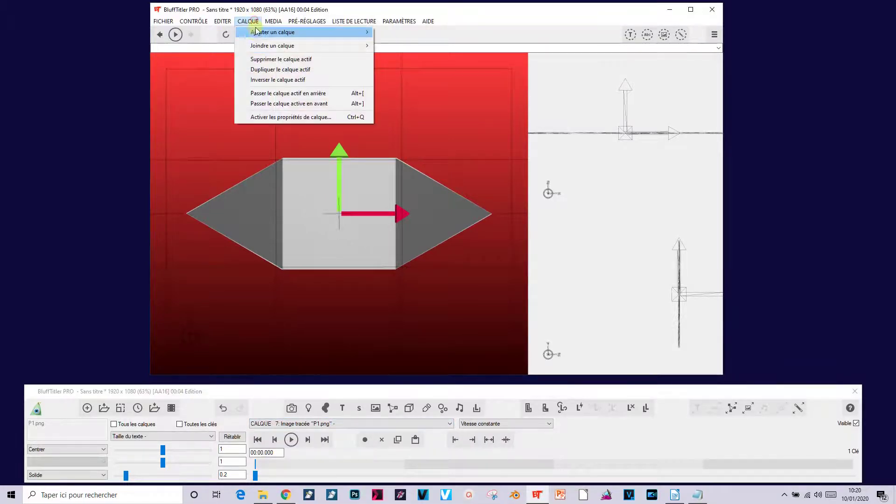
{"action": "left_click", "coordinate": [276, 120]}
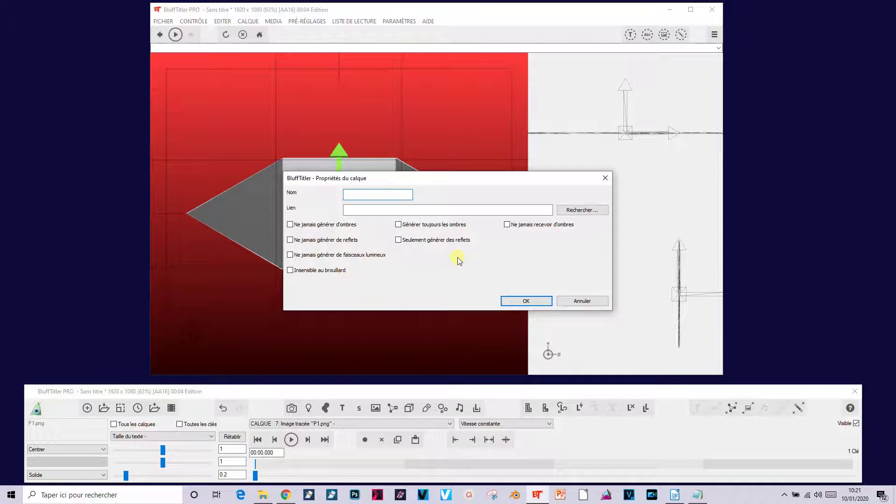
{"action": "type", "text": "Base \"P1.png\""}
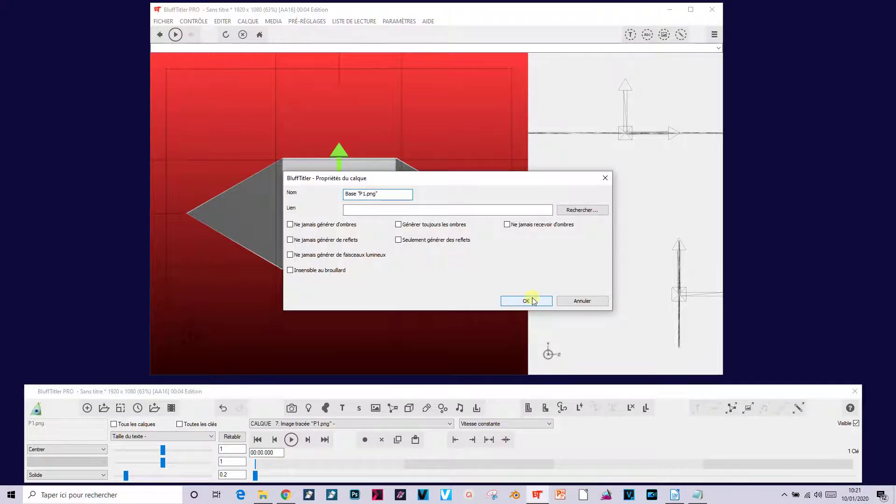
{"action": "left_click", "coordinate": [533, 299]}
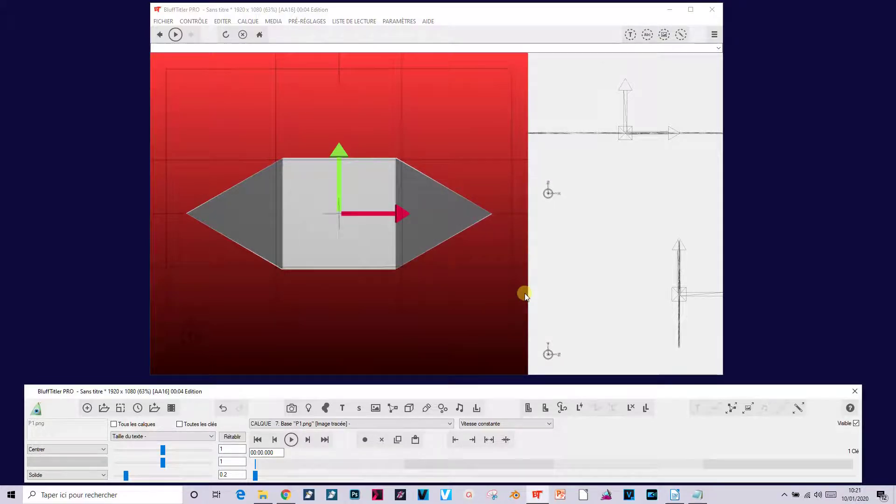
Name the P4.png traced-image layer (layer 8) Triangle D "P4.png" in its layer properties
{"action": "left_click", "coordinate": [314, 424]}
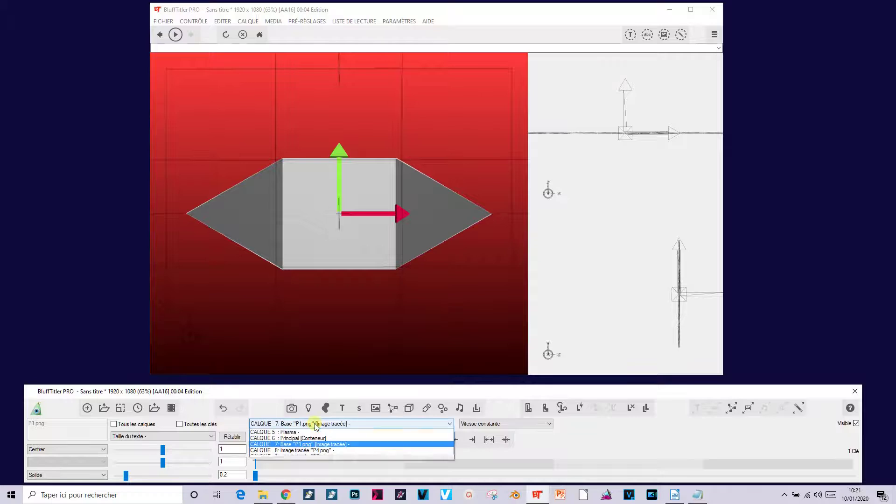
{"action": "left_click", "coordinate": [327, 475]}
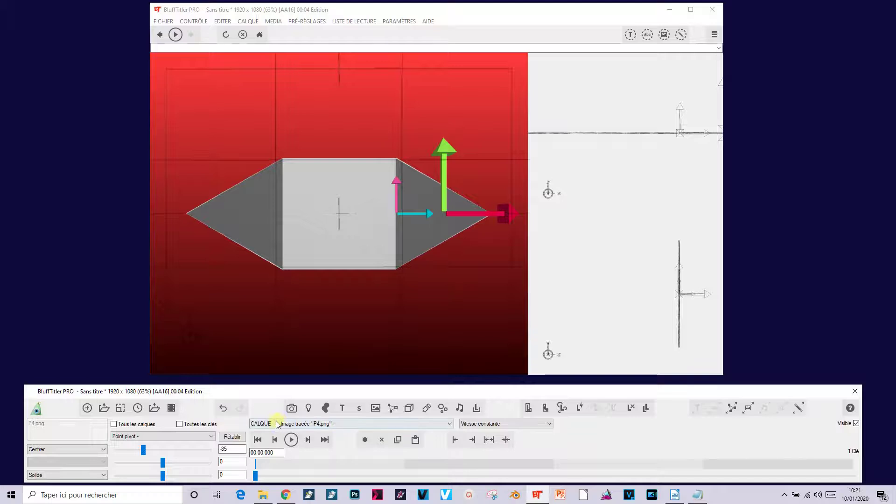
{"action": "left_click", "coordinate": [246, 22]}
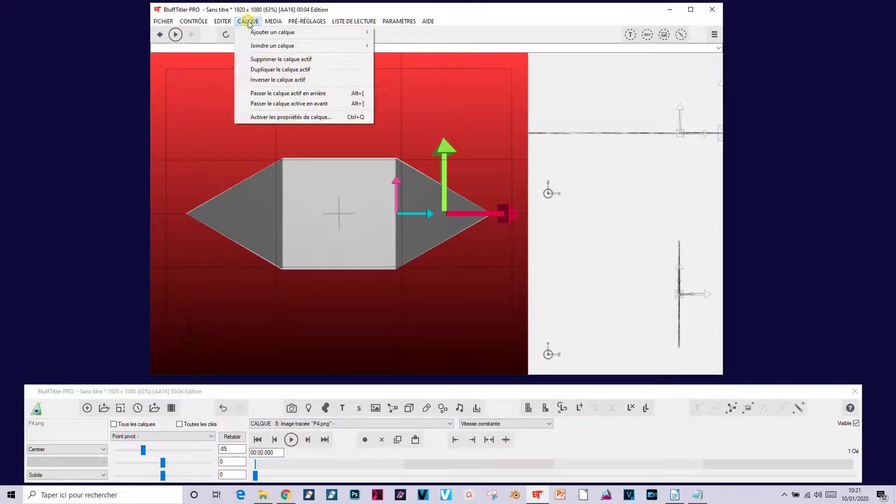
{"action": "left_click", "coordinate": [262, 118]}
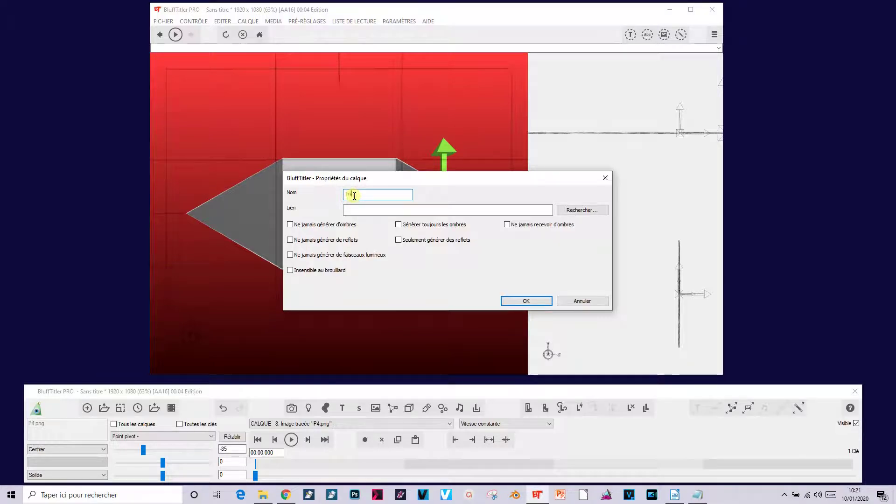
{"action": "type", "text": "Triangle"}
{"action": "type", "text": "p"}
{"action": "left_click", "coordinate": [510, 302]}
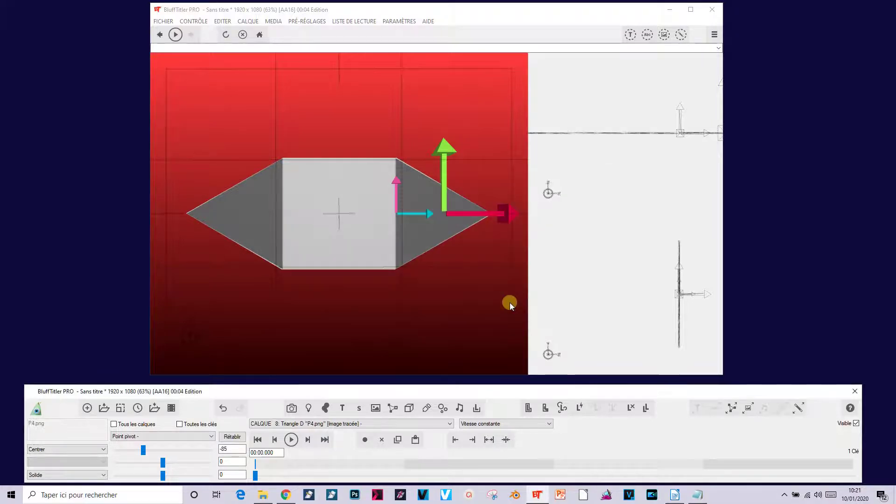
Name the P7.png traced-image layer (layer 9) Triange G "P7.png" in its layer properties
{"action": "left_click", "coordinate": [346, 424]}
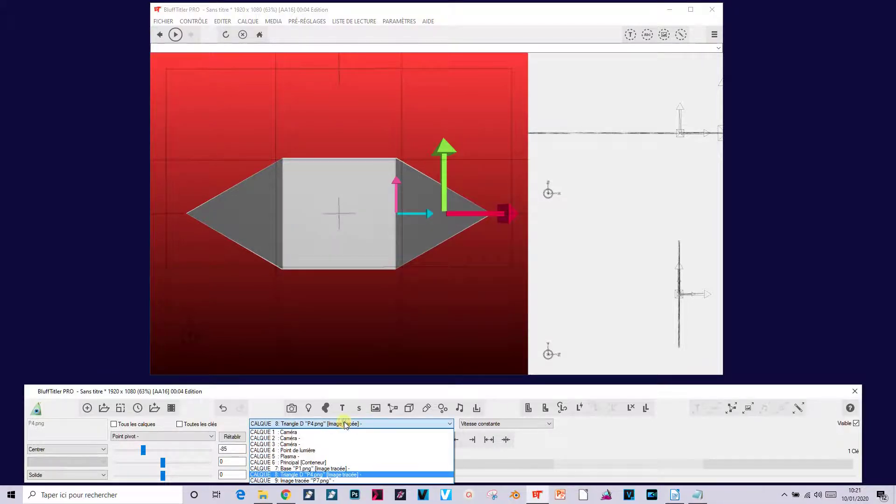
{"action": "left_click", "coordinate": [334, 481]}
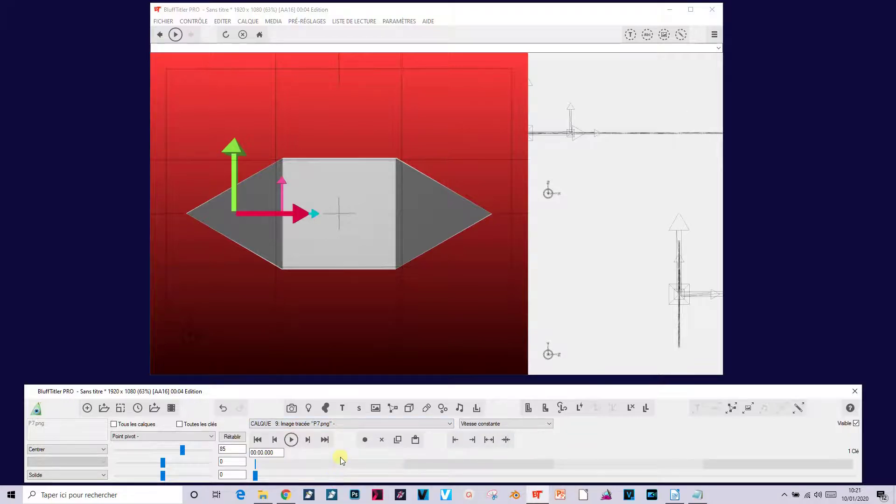
{"action": "left_click", "coordinate": [248, 21]}
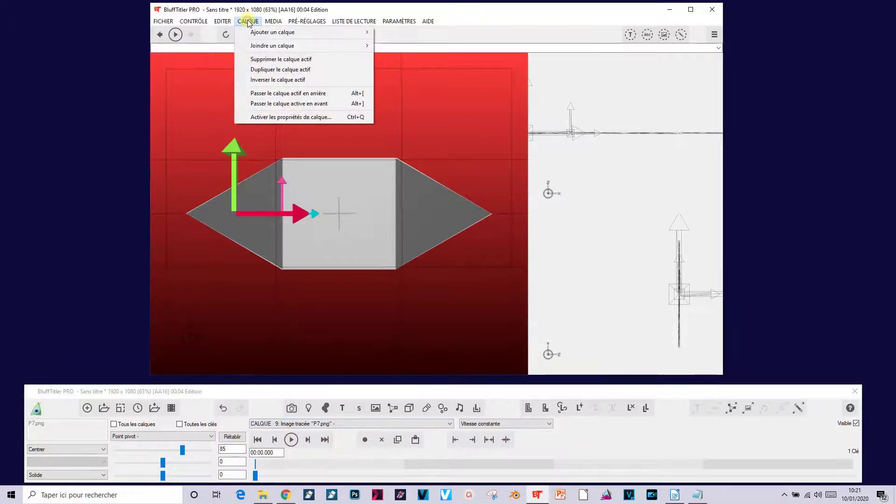
{"action": "left_click", "coordinate": [262, 116]}
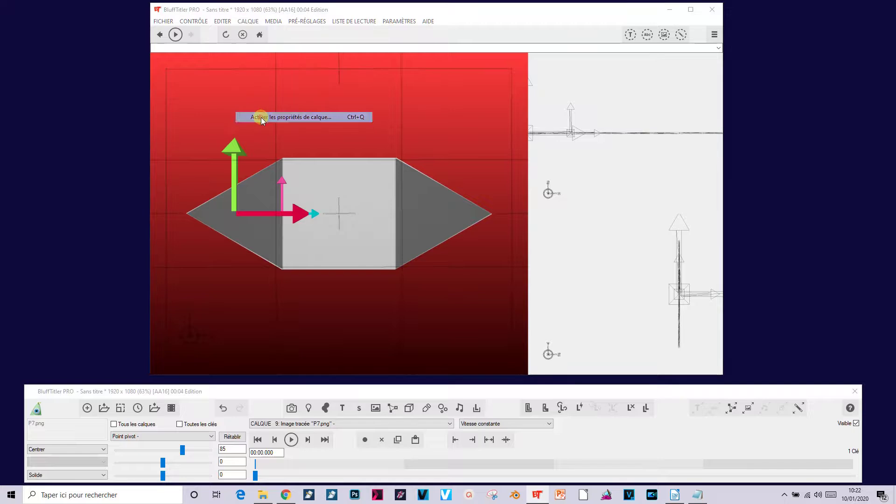
{"action": "left_click", "coordinate": [362, 196]}
{"action": "type", "text": "TriangleG \"P"}
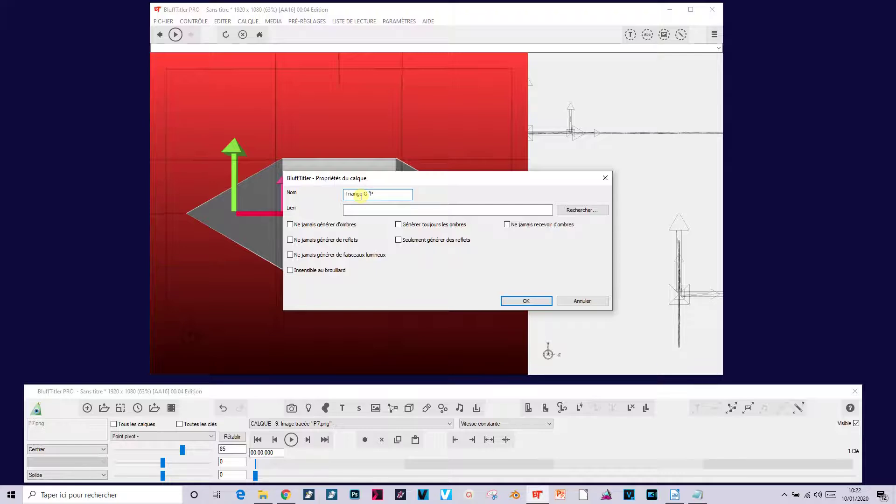
{"action": "type", "text": ".png"}
{"action": "key", "text": "Return"}
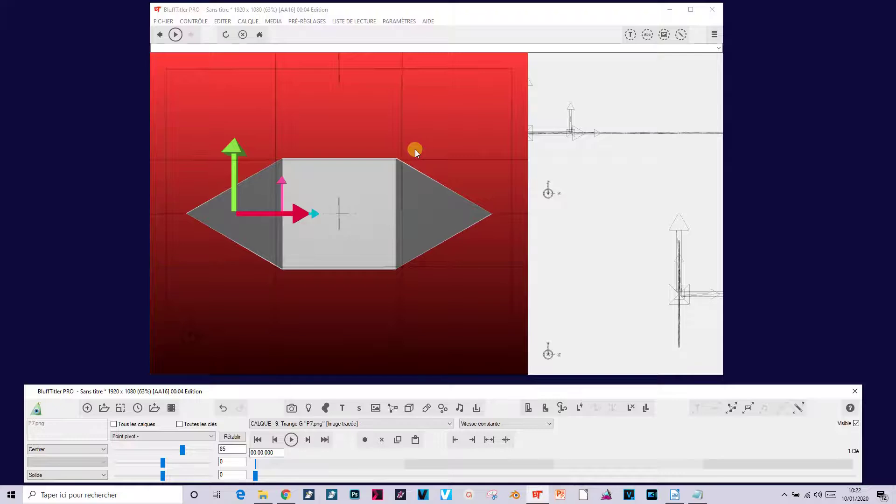
Add a new container layer and attach it to the Principal container
{"action": "left_click", "coordinate": [343, 424]}
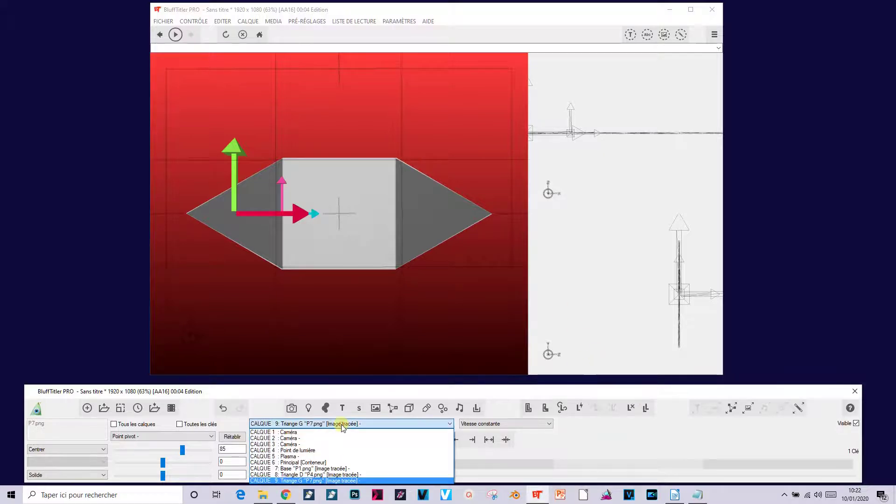
{"action": "left_click", "coordinate": [329, 462]}
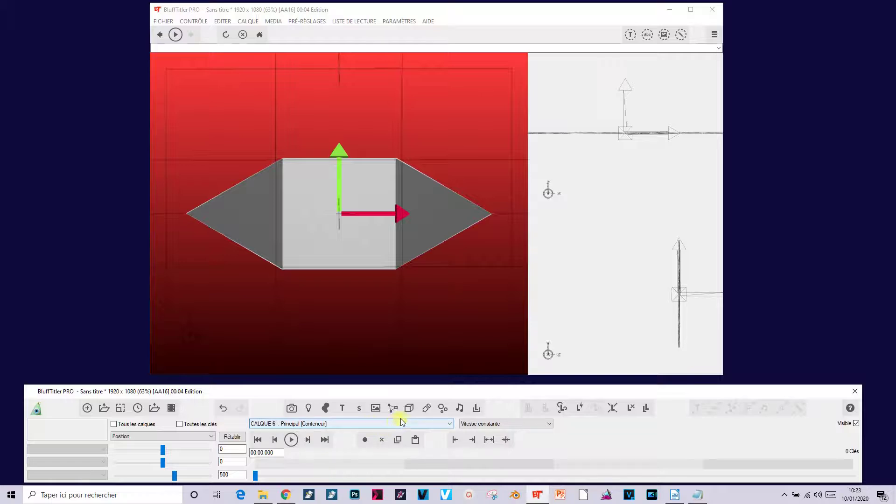
{"action": "left_click", "coordinate": [476, 410]}
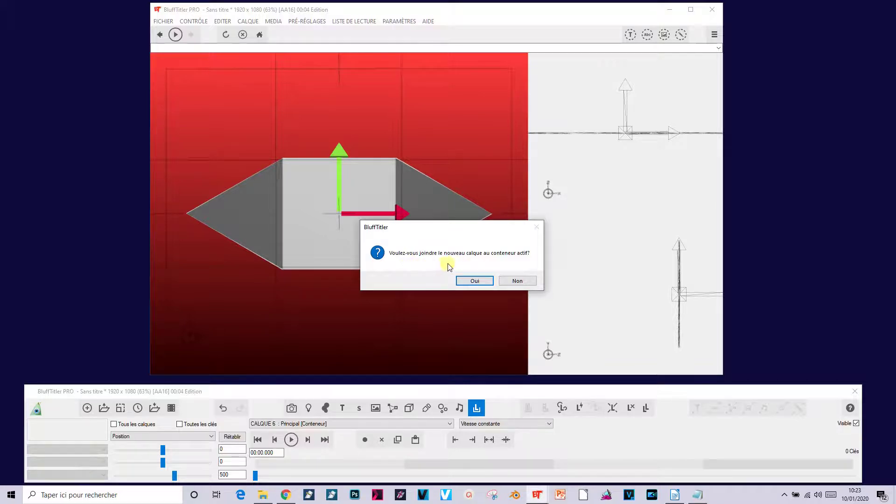
{"action": "left_click", "coordinate": [486, 285]}
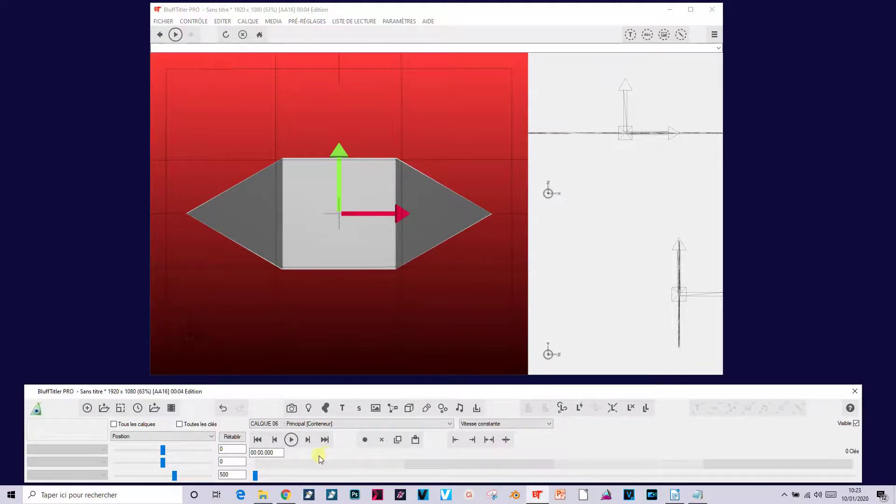
Name the new container layer (layer 10) "Haut" in its layer properties
{"action": "left_click", "coordinate": [325, 425]}
{"action": "left_click", "coordinate": [327, 478]}
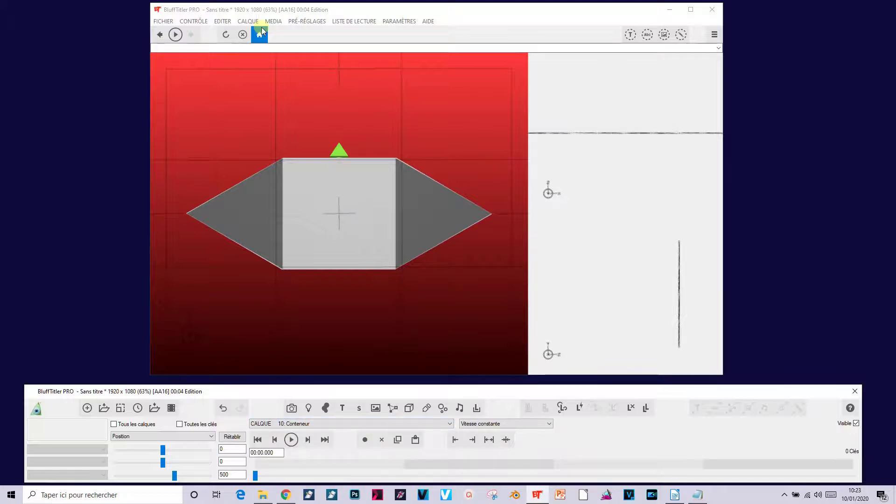
{"action": "left_click", "coordinate": [248, 21]}
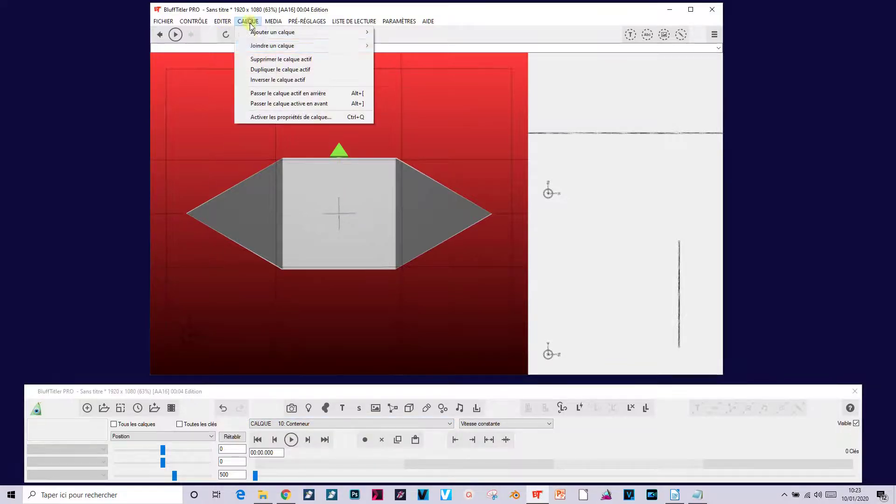
{"action": "left_click", "coordinate": [270, 116]}
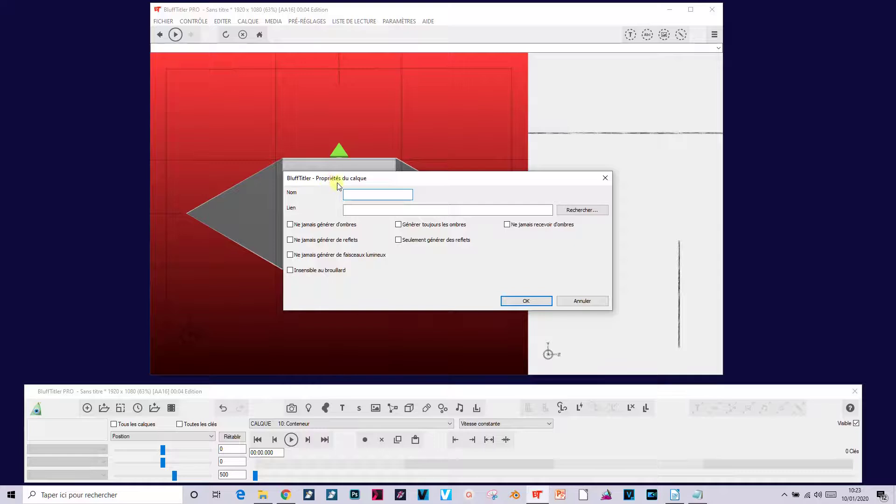
{"action": "type", "text": "Hau"}
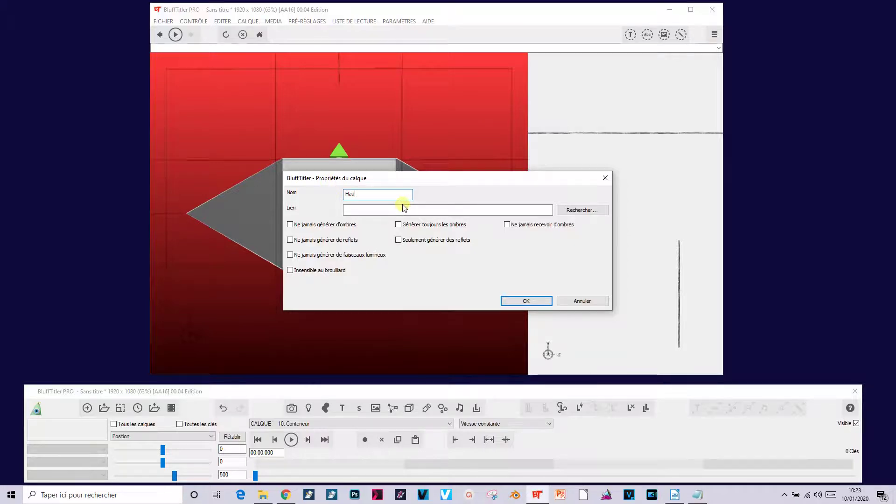
{"action": "type", "text": "t"}
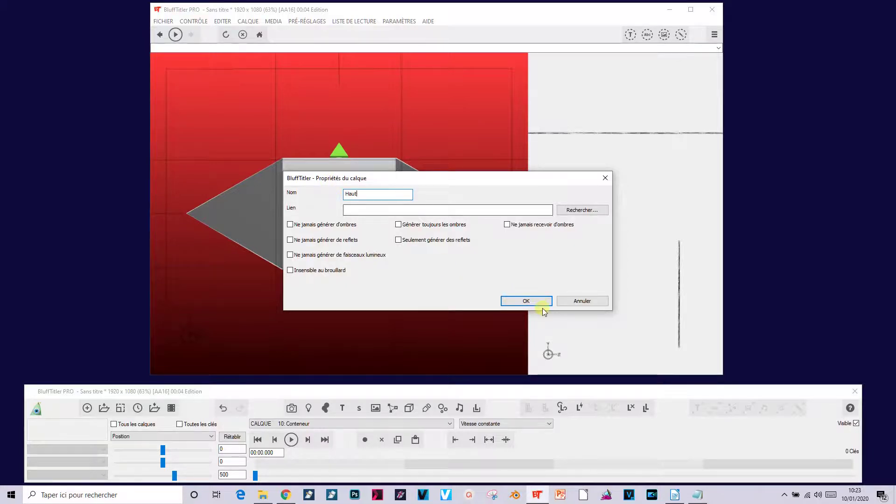
{"action": "left_click", "coordinate": [537, 301]}
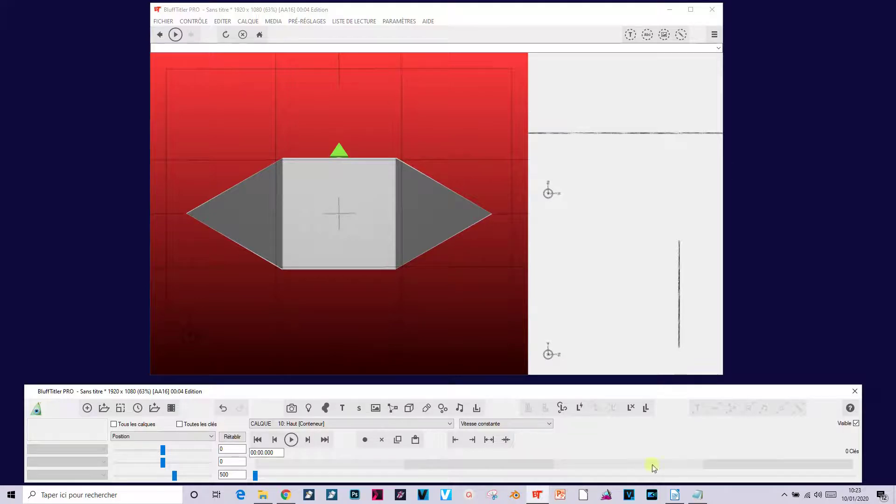
Set the Haut container's Z position to 0 and its pivot point's Y value to 100
{"action": "double_click", "coordinate": [232, 474]}
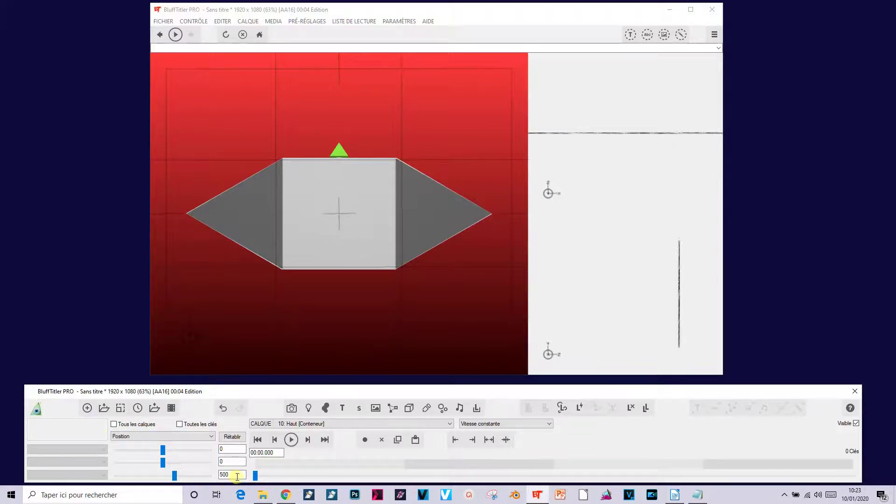
{"action": "type", "text": "0"}
{"action": "left_click", "coordinate": [129, 438]}
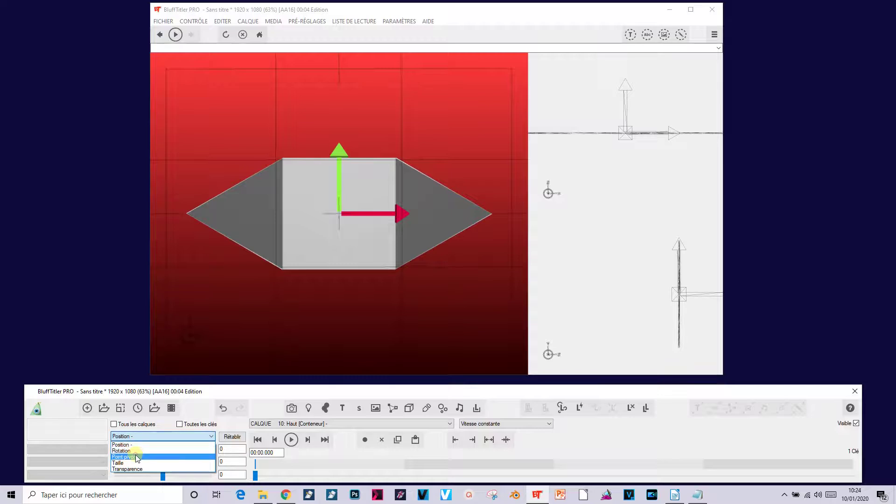
{"action": "left_click", "coordinate": [137, 458]}
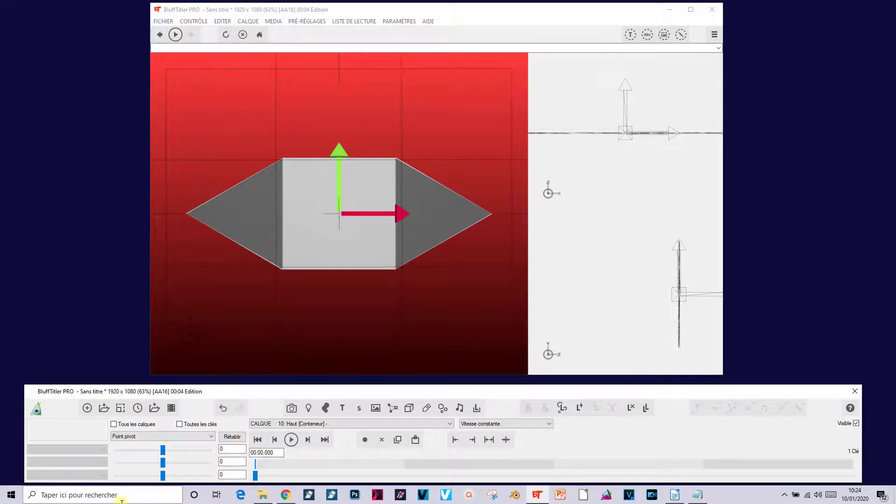
{"action": "left_click_drag", "start_coordinate": [163, 463], "coordinate": [184, 451]}
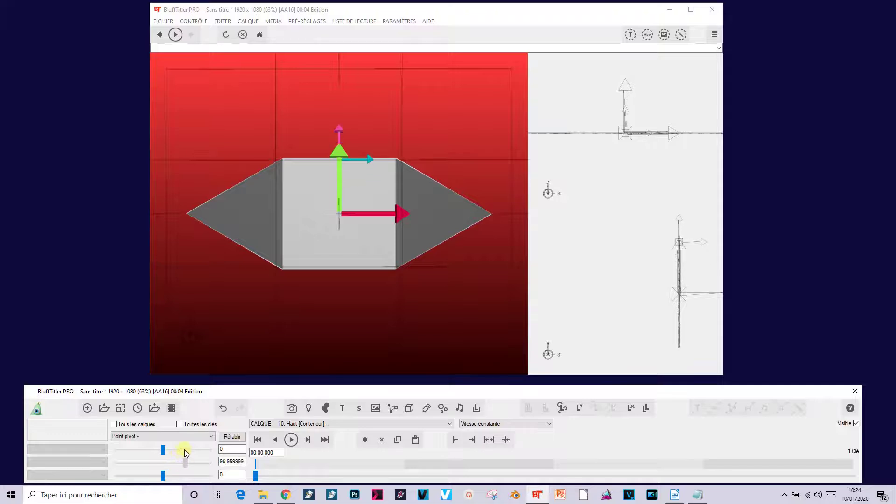
{"action": "double_click", "coordinate": [223, 461]}
{"action": "type", "text": "100"}
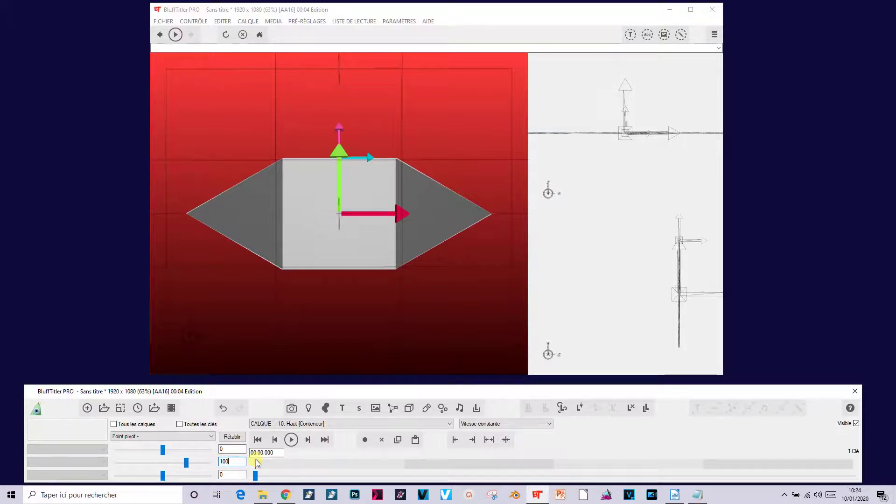
Add a traced-image layer from P1.png and attach it to the Haut container
{"action": "left_click", "coordinate": [248, 21]}
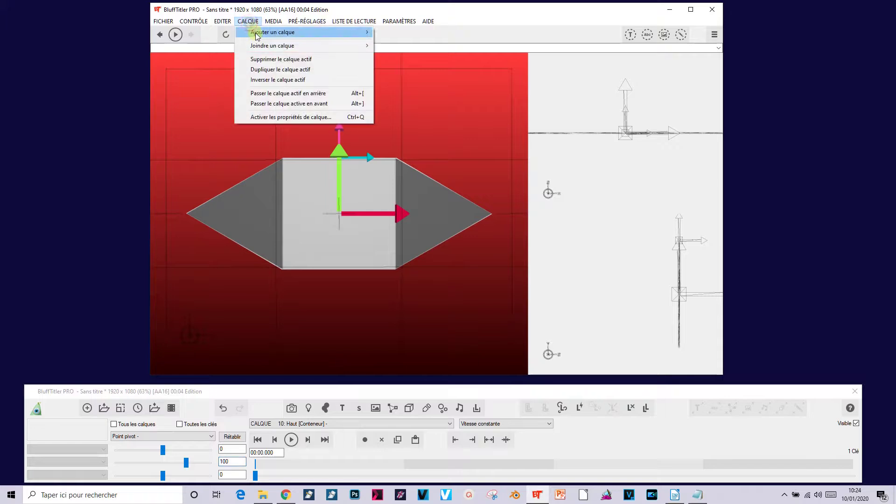
{"action": "mouse_move", "coordinate": [257, 35]}
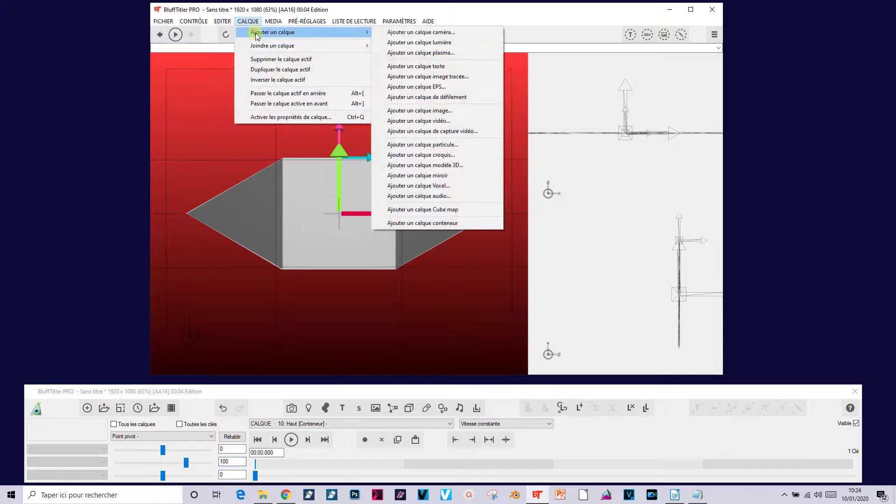
{"action": "left_click", "coordinate": [421, 76]}
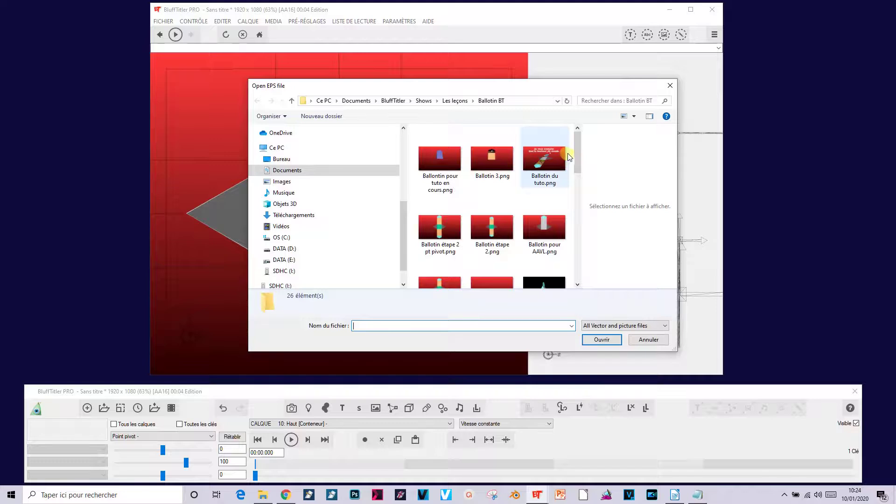
{"action": "left_click_drag", "start_coordinate": [578, 155], "coordinate": [577, 205]}
{"action": "left_click", "coordinate": [439, 241]}
{"action": "left_click", "coordinate": [601, 340]}
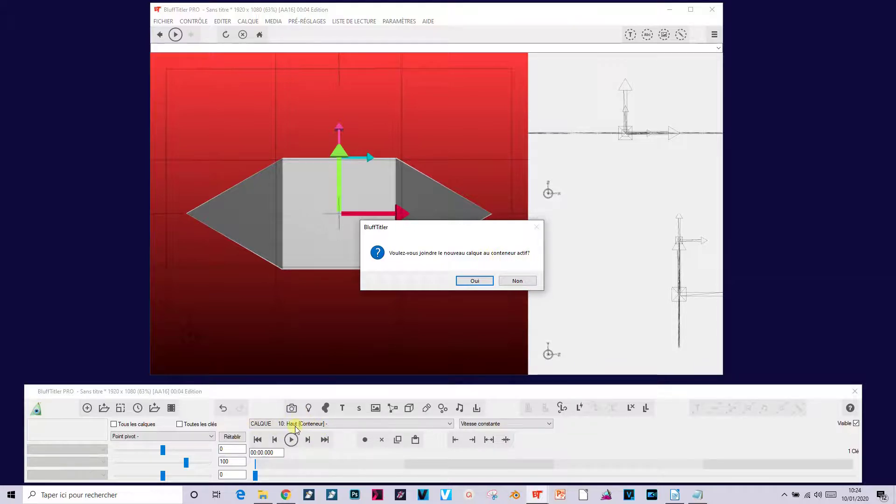
{"action": "left_click", "coordinate": [484, 281]}
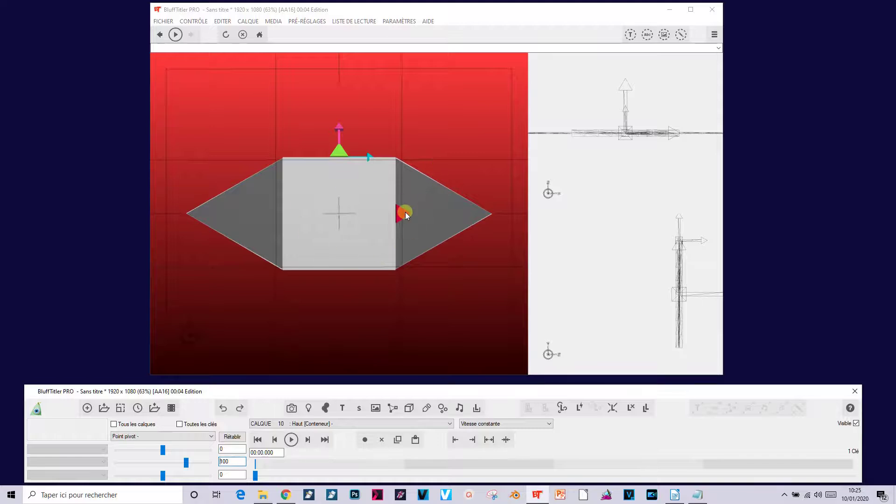
Set the text position of the P1.png layer in the Haut container (layer 11) to Y 200
{"action": "left_click", "coordinate": [307, 428]}
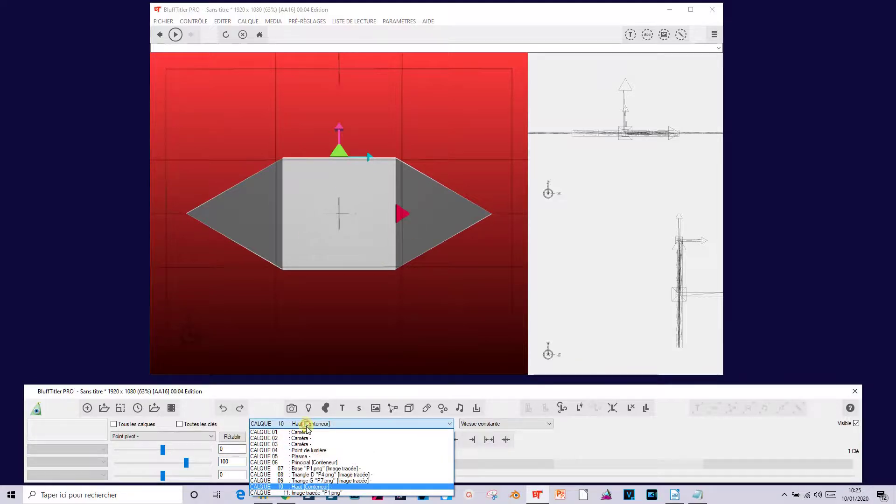
{"action": "left_click", "coordinate": [322, 493]}
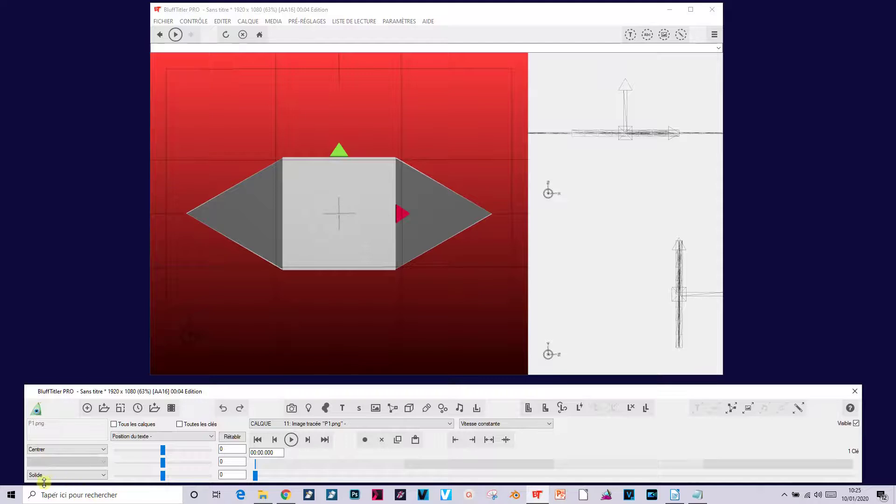
{"action": "left_click_drag", "start_coordinate": [163, 465], "coordinate": [168, 462]}
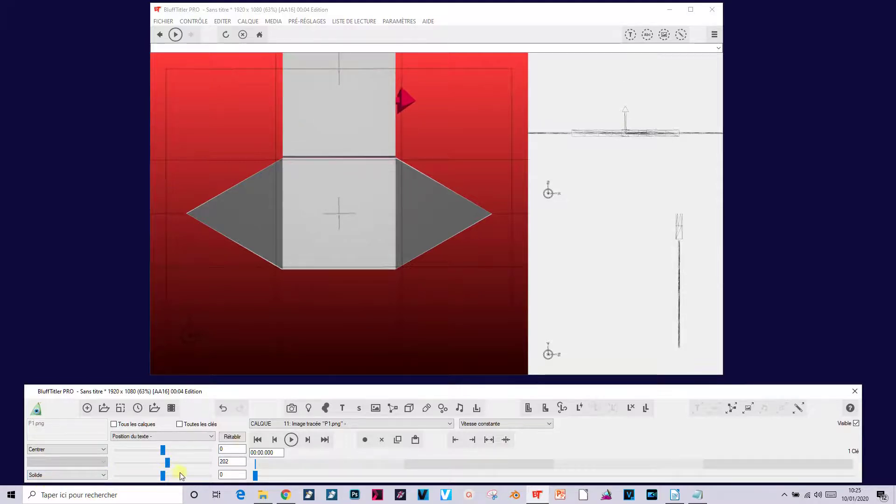
{"action": "double_click", "coordinate": [229, 461]}
{"action": "type", "text": "200"}
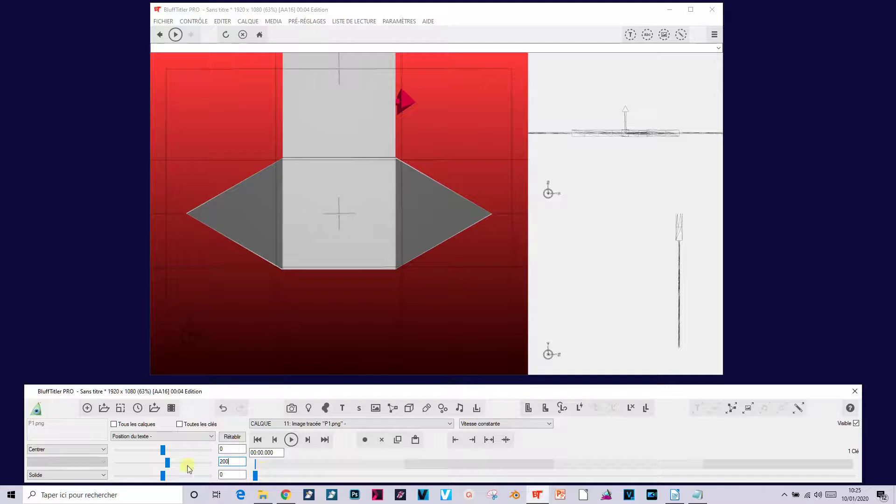
Thin the layer 11 P1.png panel by setting its text size depth (Z) to 0.2
{"action": "left_click", "coordinate": [147, 438]}
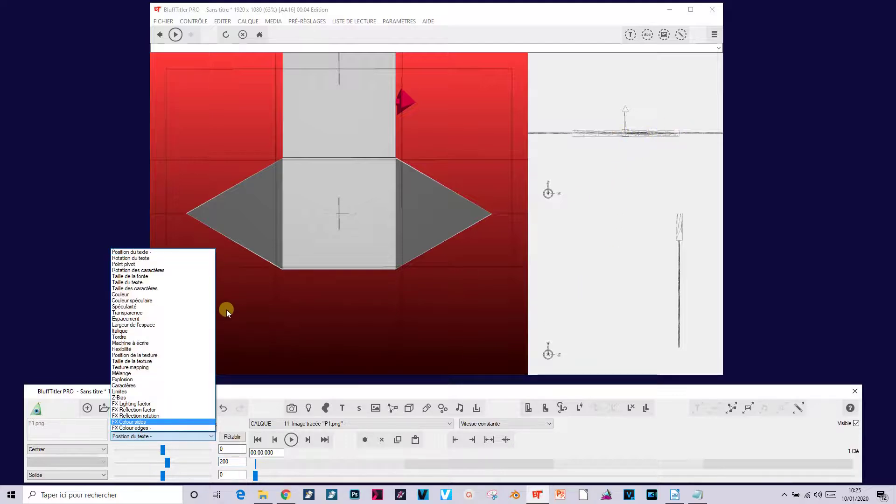
{"action": "left_click", "coordinate": [127, 282]}
{"action": "left_click", "coordinate": [225, 473]}
{"action": "type", "text": "0."}
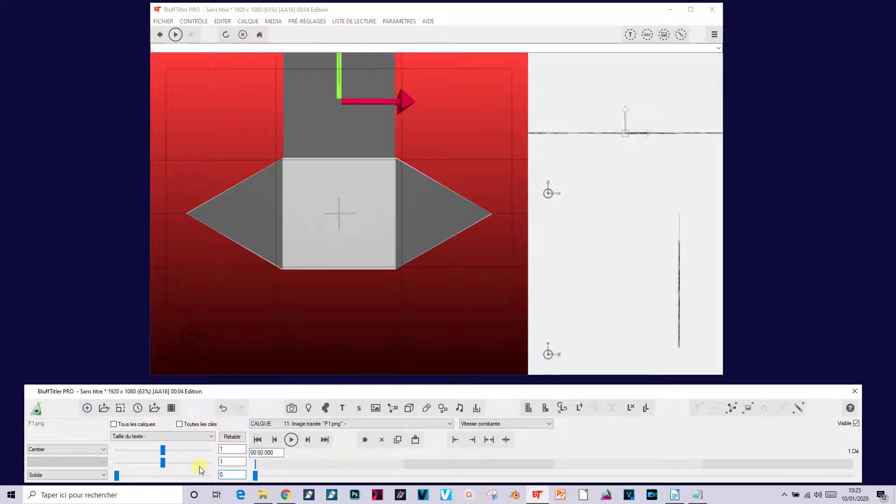
{"action": "type", "text": "2"}
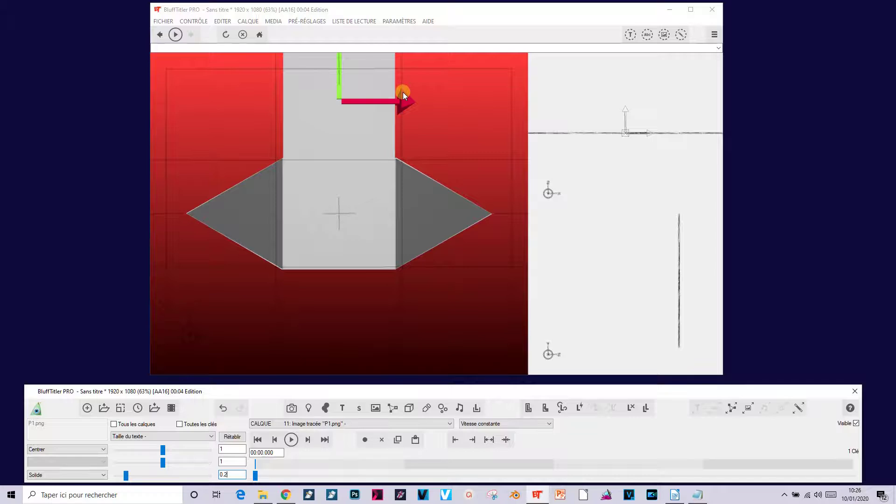
Move the first camera (layer 1) back by setting its Z position to -220
{"action": "left_click", "coordinate": [318, 425]}
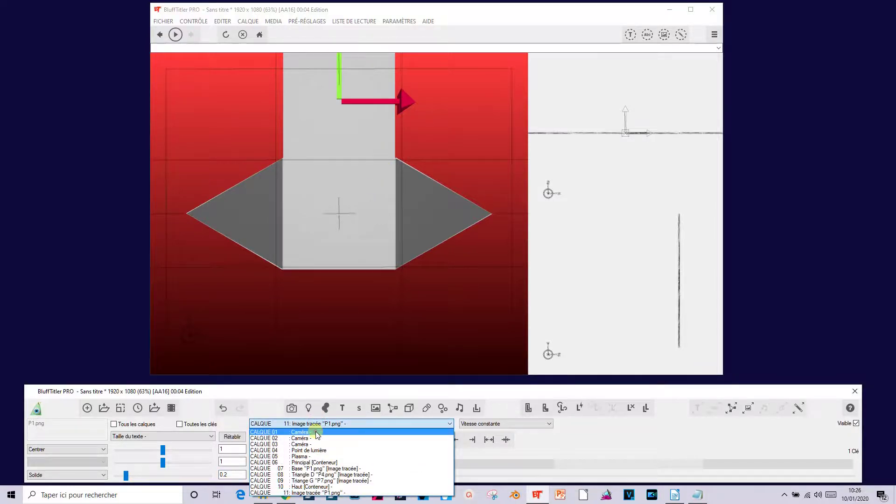
{"action": "left_click", "coordinate": [317, 432]}
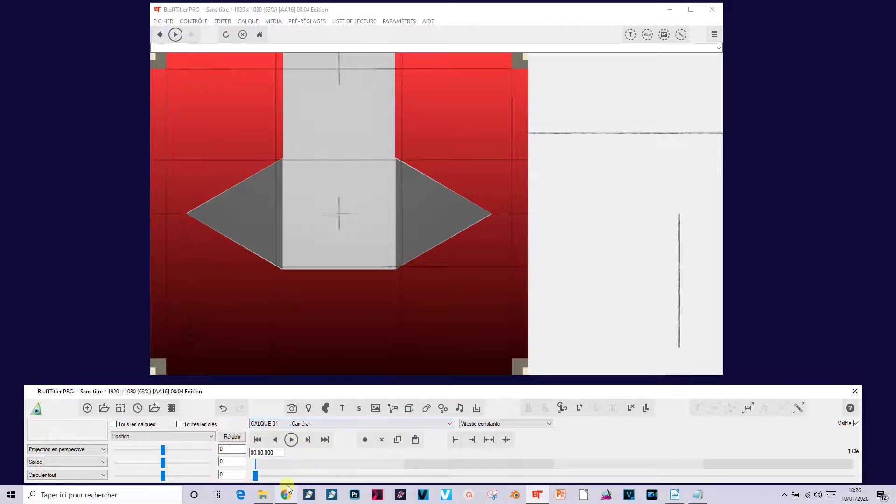
{"action": "double_click", "coordinate": [232, 474]}
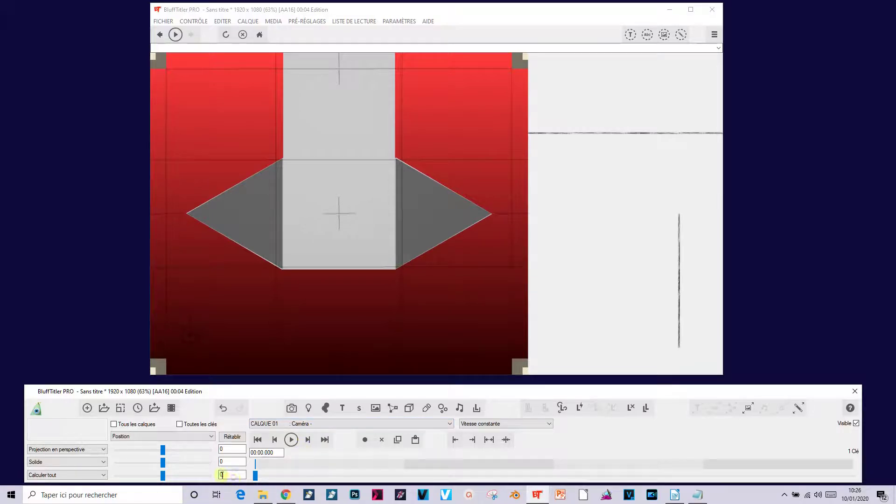
{"action": "type", "text": "-220"}
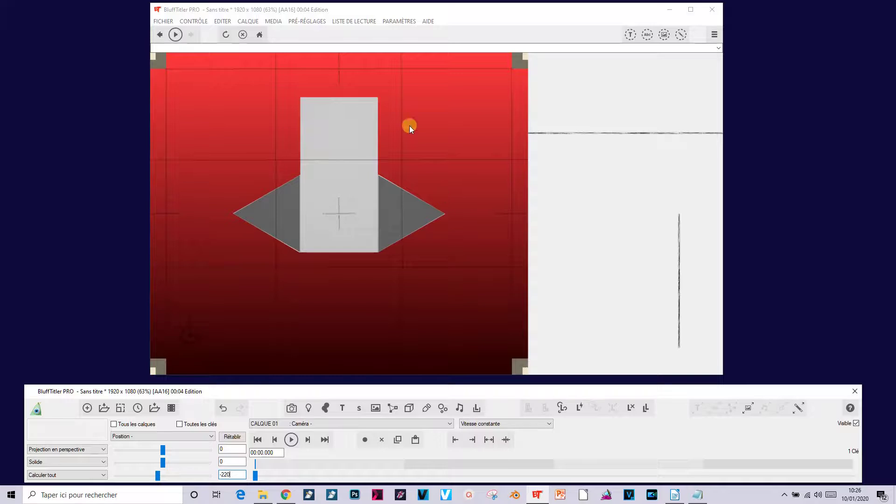
Add a traced-image layer from Chapeau.png and attach it to the Haut container
{"action": "left_click", "coordinate": [337, 427]}
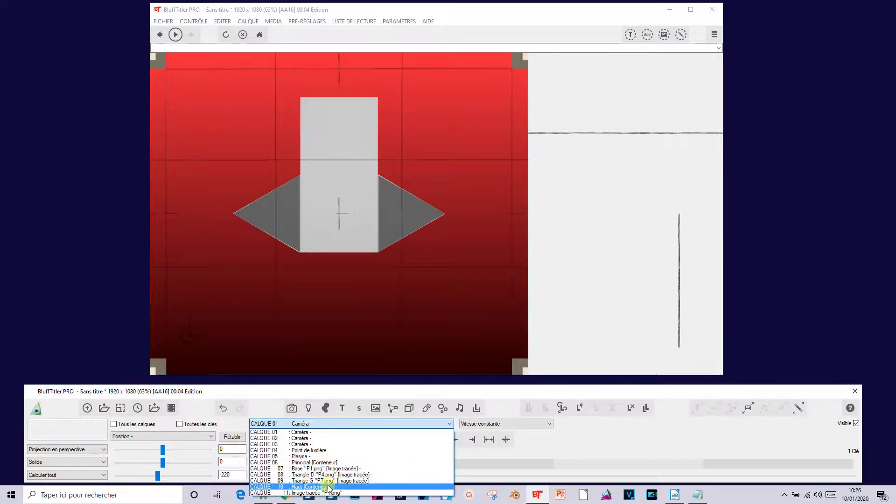
{"action": "left_click", "coordinate": [329, 488]}
{"action": "left_click", "coordinate": [254, 23]}
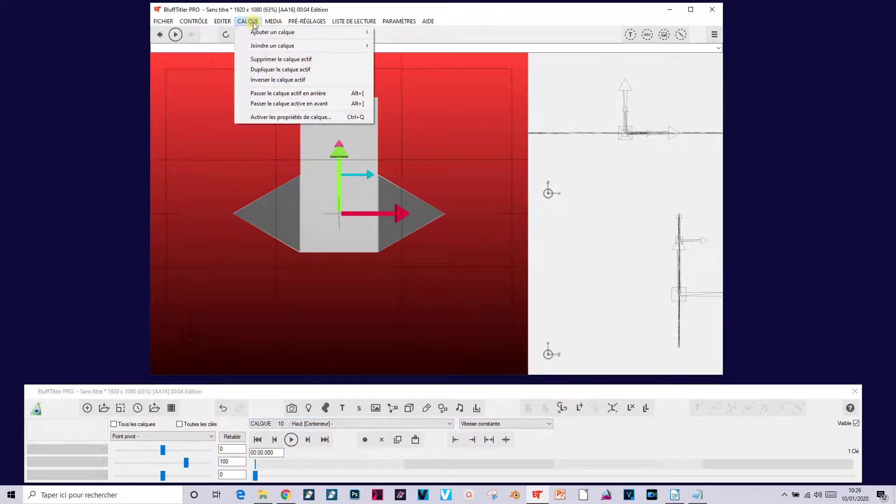
{"action": "mouse_move", "coordinate": [260, 33]}
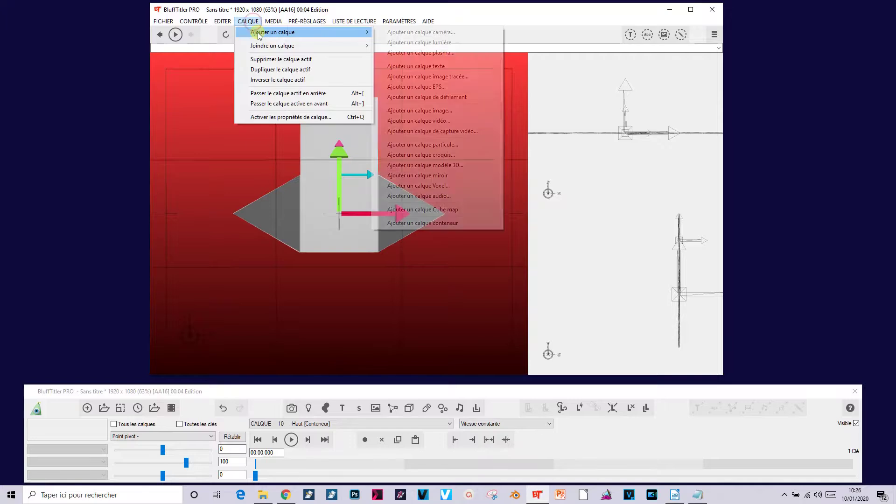
{"action": "left_click", "coordinate": [430, 76]}
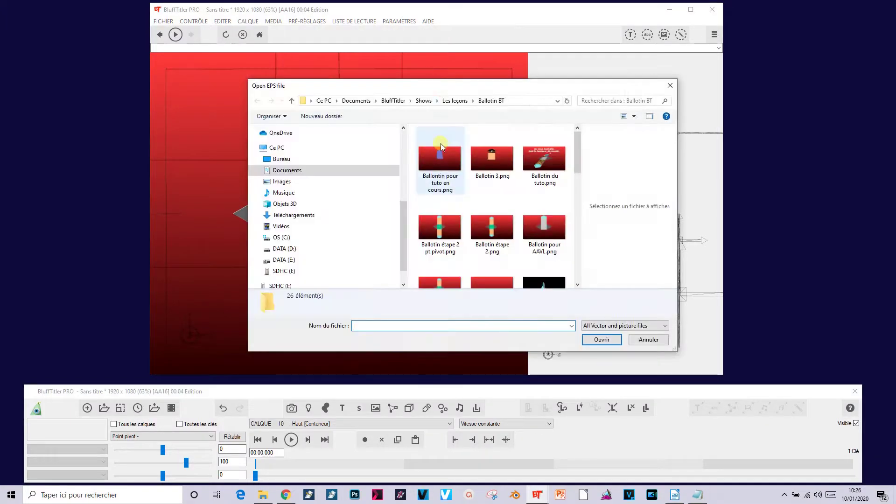
{"action": "scroll", "coordinate": [444, 151], "scroll_direction": "down", "scroll_amount": 2}
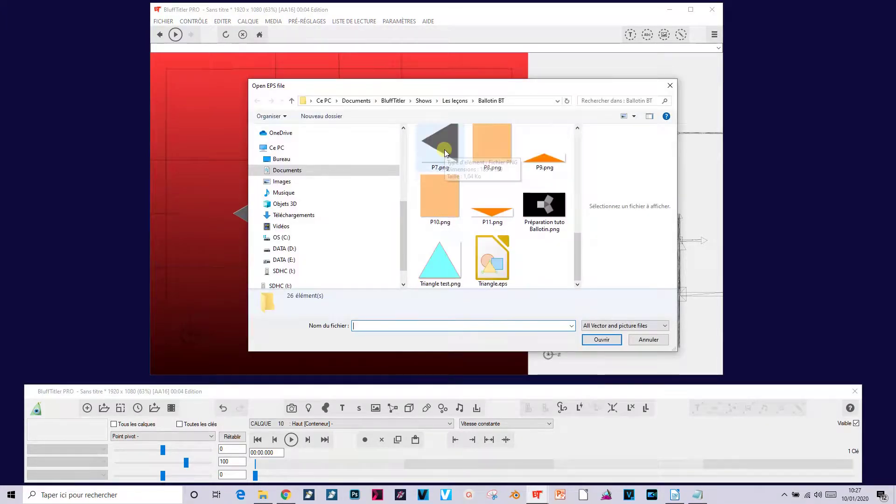
{"action": "scroll", "coordinate": [447, 154], "scroll_direction": "up", "scroll_amount": 4}
{"action": "left_click", "coordinate": [492, 183]}
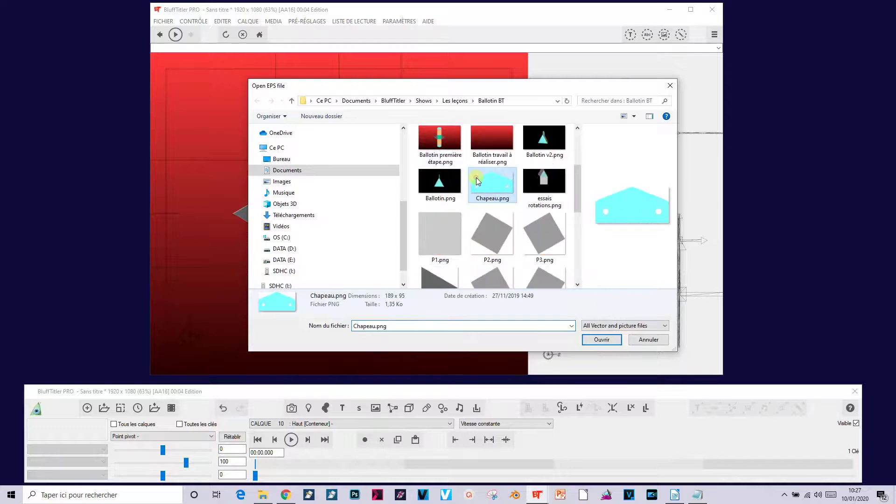
{"action": "left_click", "coordinate": [602, 340]}
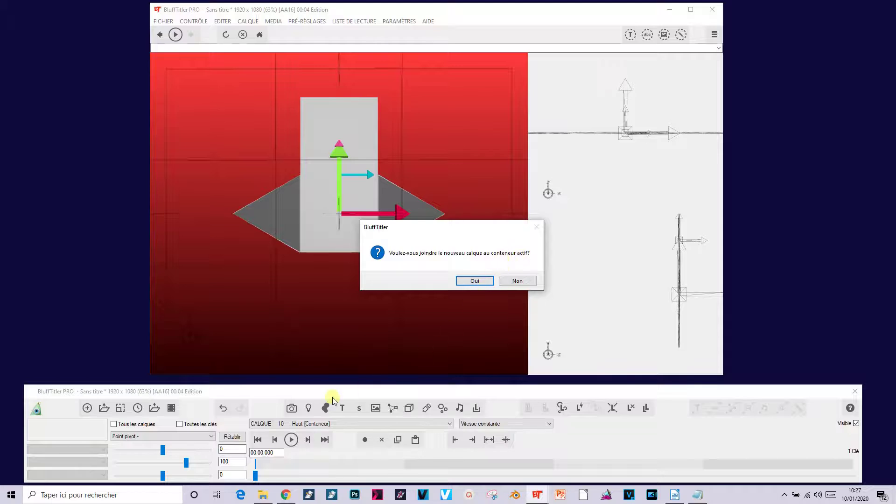
{"action": "left_click", "coordinate": [474, 281]}
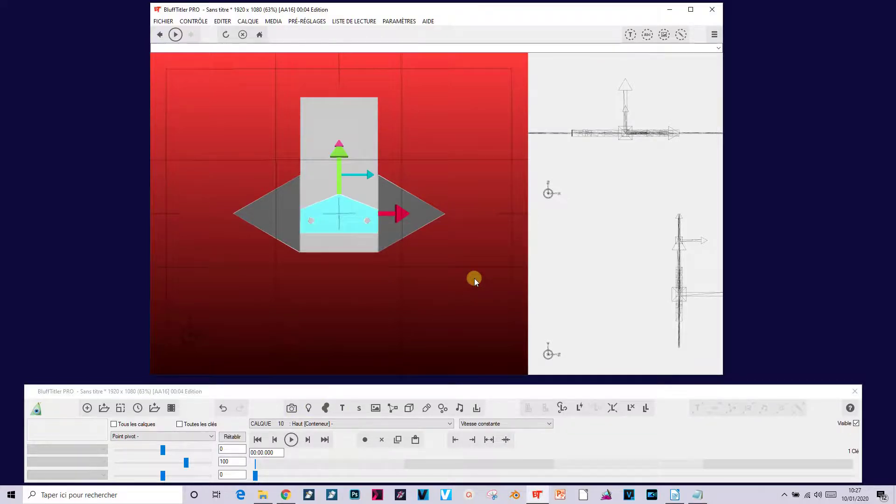
Set the text position of the Chapeau.png layer (layer 12) to Y 350
{"action": "left_click", "coordinate": [391, 423]}
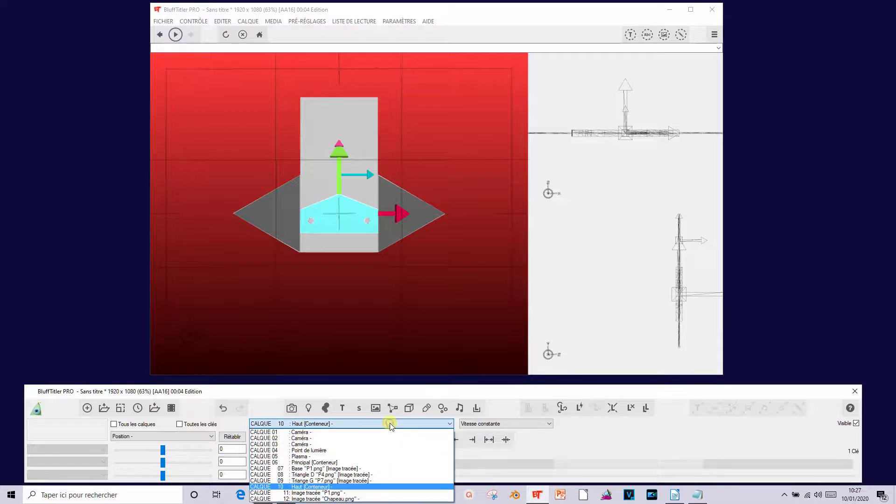
{"action": "left_click", "coordinate": [355, 499]}
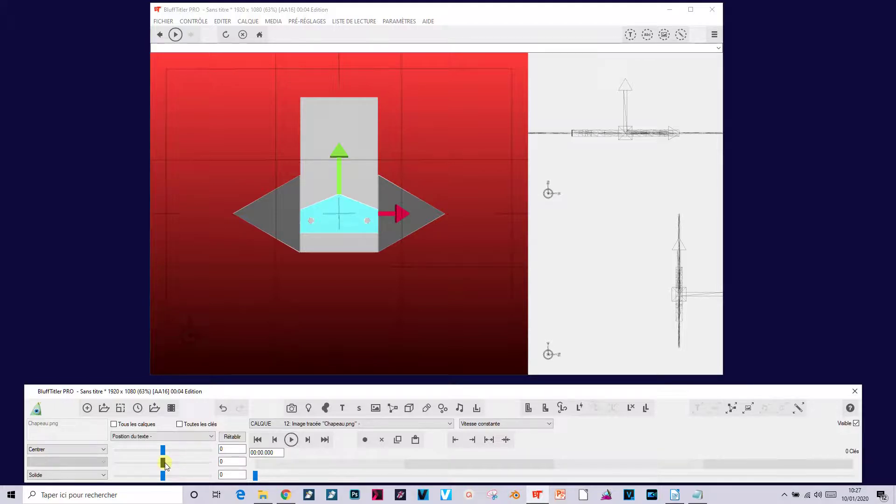
{"action": "left_click_drag", "start_coordinate": [164, 463], "coordinate": [171, 461]}
Thin the Chapeau.png panel by setting its text size depth (Z) to 0.2
{"action": "left_click", "coordinate": [156, 437]}
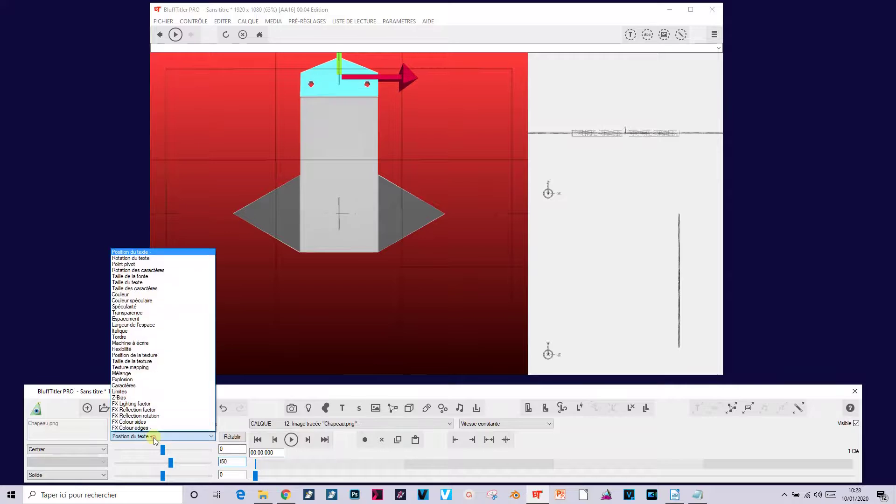
{"action": "left_click", "coordinate": [143, 283]}
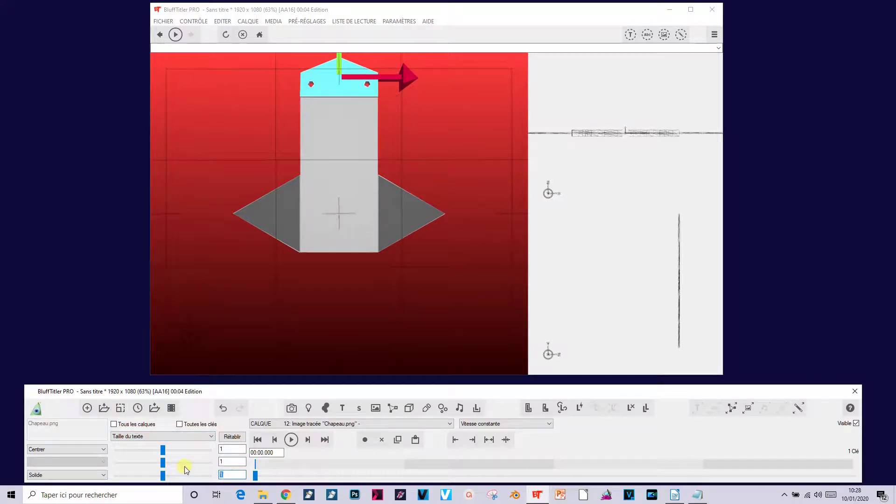
{"action": "type", "text": "0.2"}
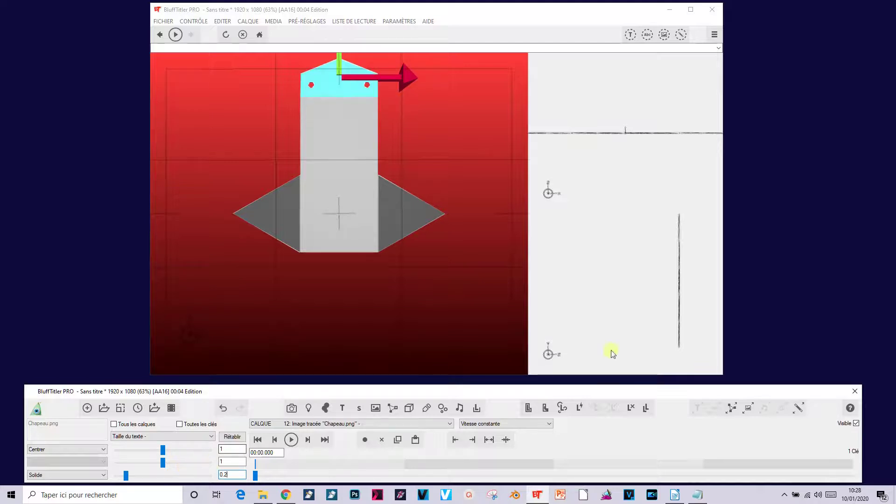
Place the pivot point of the Chapeau.png layer at its lower fold edge by setting pivot Y to -50
{"action": "left_click", "coordinate": [147, 438]}
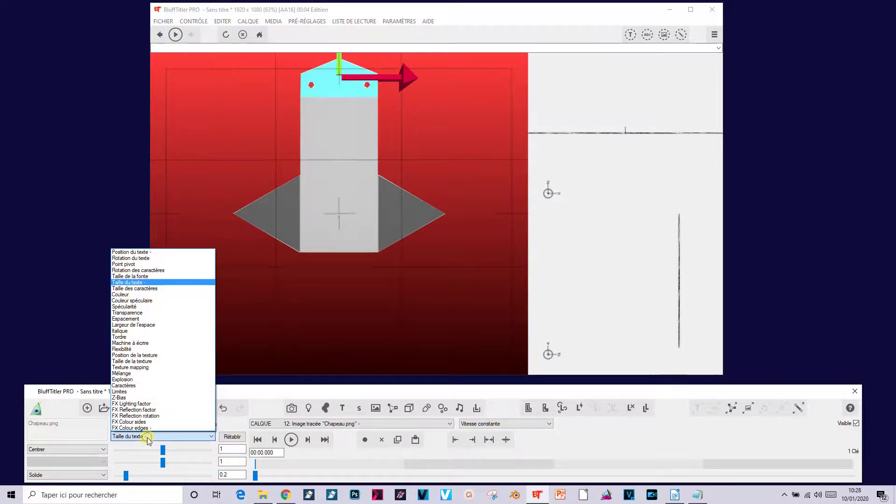
{"action": "left_click", "coordinate": [159, 264]}
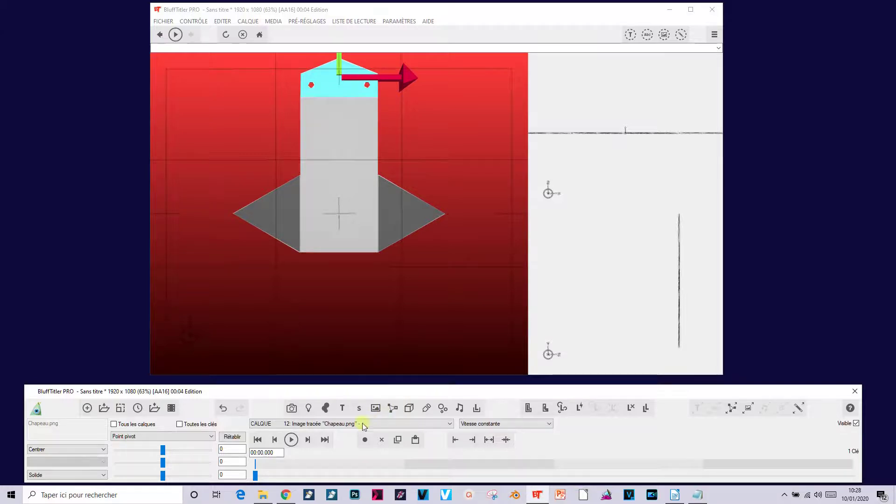
{"action": "type", "text": "-50"}
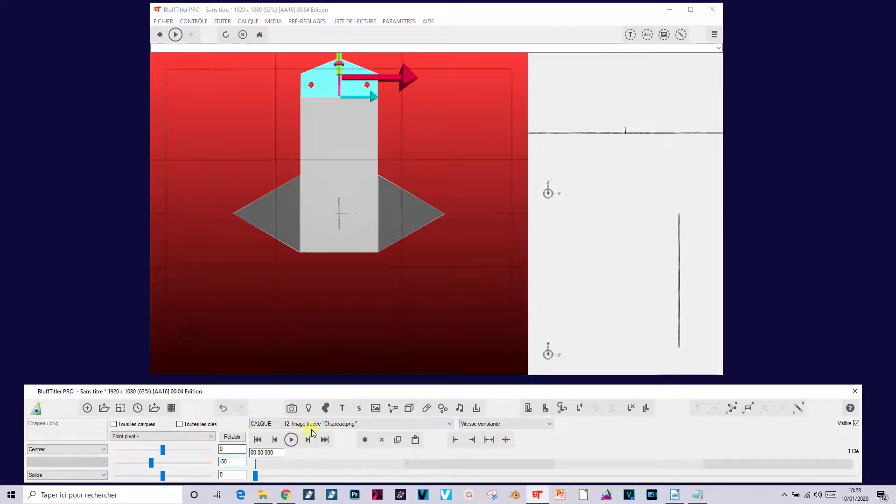
Duplicate the Haut container with its attached panels and make the copy (layer 13) the active layer
{"action": "left_click", "coordinate": [318, 425]}
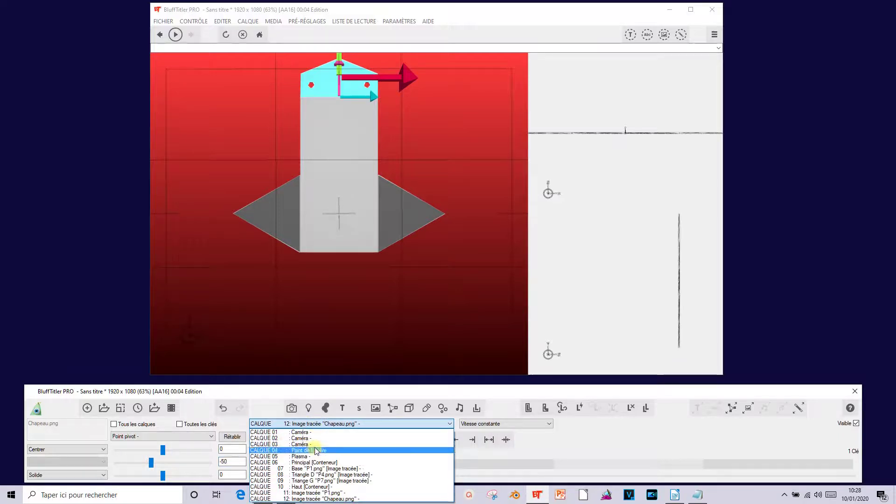
{"action": "left_click", "coordinate": [319, 487]}
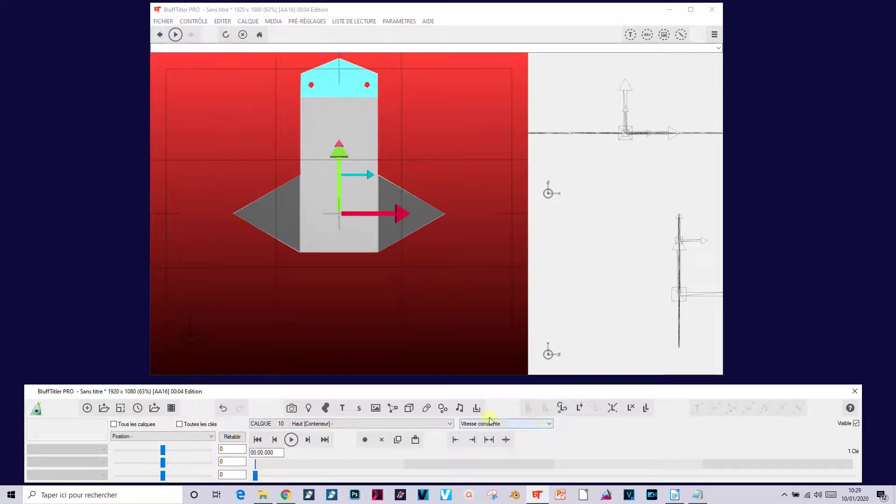
{"action": "left_click", "coordinate": [647, 409]}
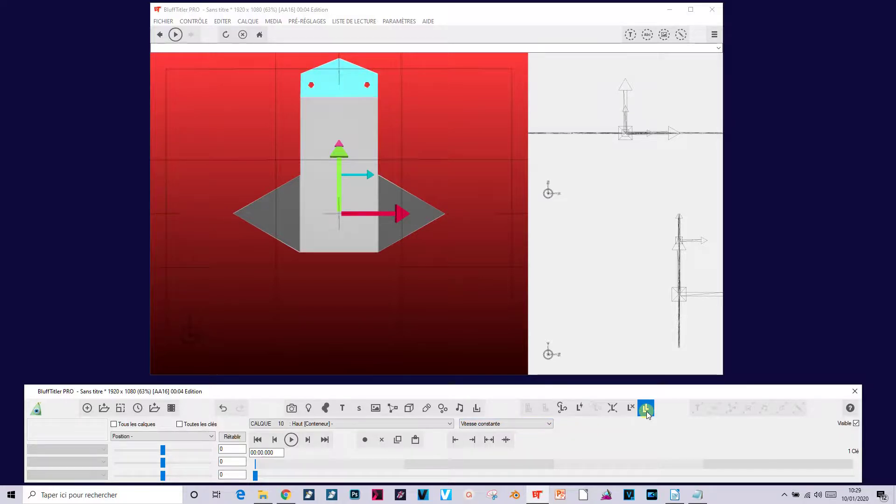
{"action": "left_click", "coordinate": [337, 425]}
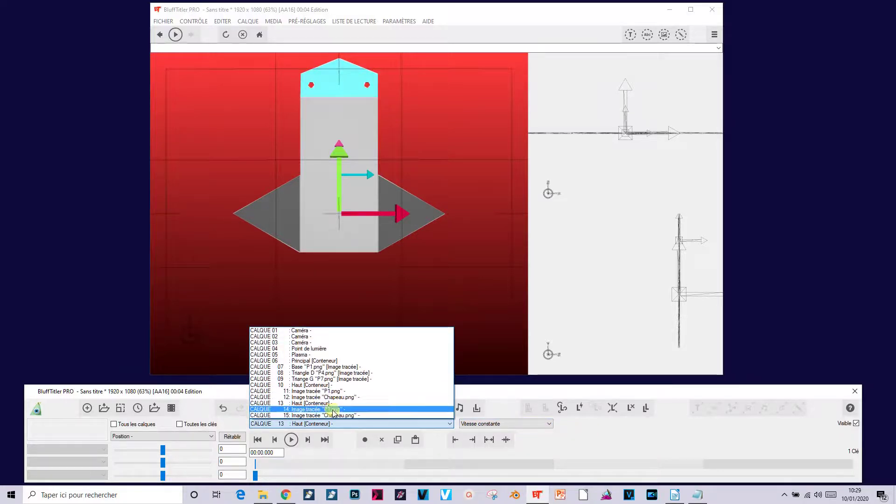
{"action": "left_click", "coordinate": [298, 404]}
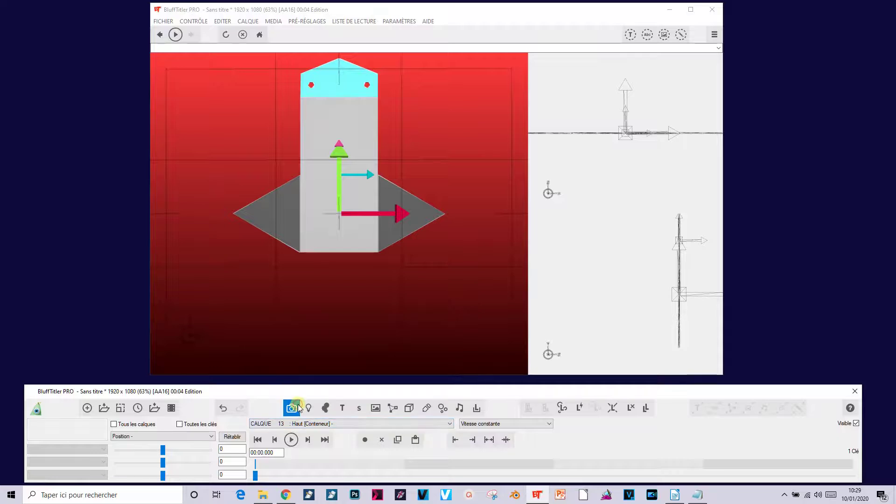
Rename the duplicated container (layer 13) as Bas in its layer properties
{"action": "left_click", "coordinate": [255, 22]}
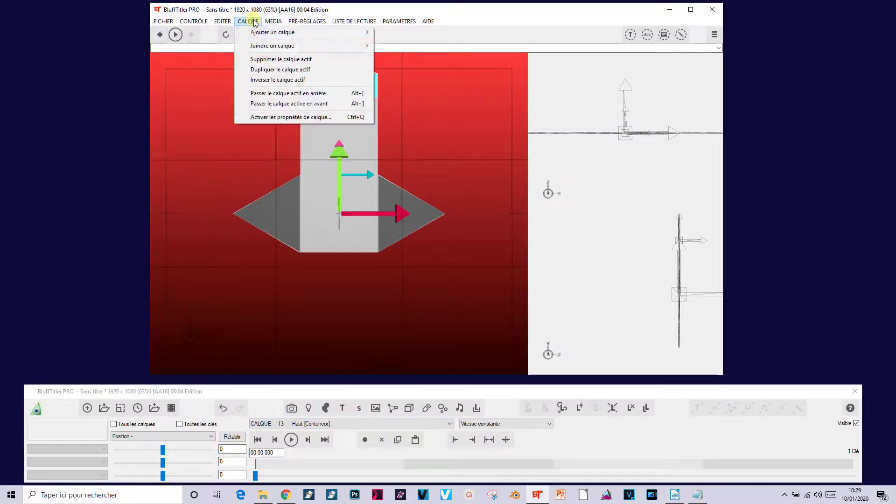
{"action": "left_click", "coordinate": [266, 119]}
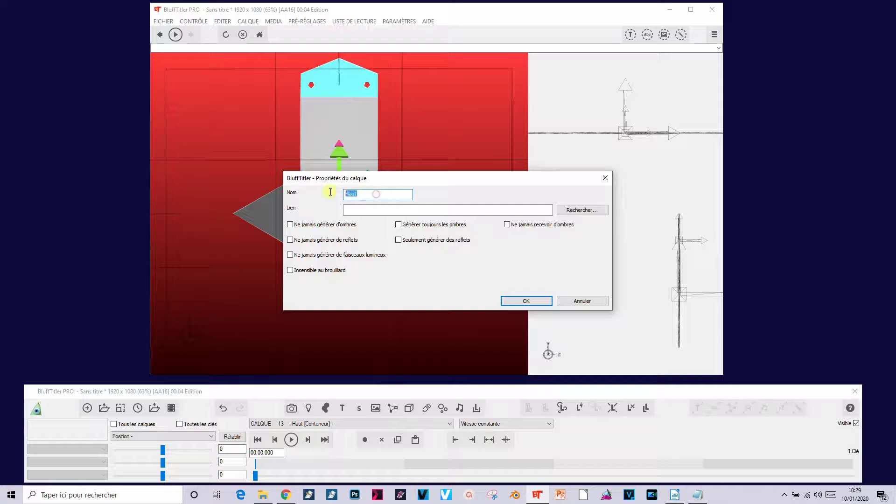
{"action": "type", "text": "Bas"}
{"action": "left_click", "coordinate": [527, 301]}
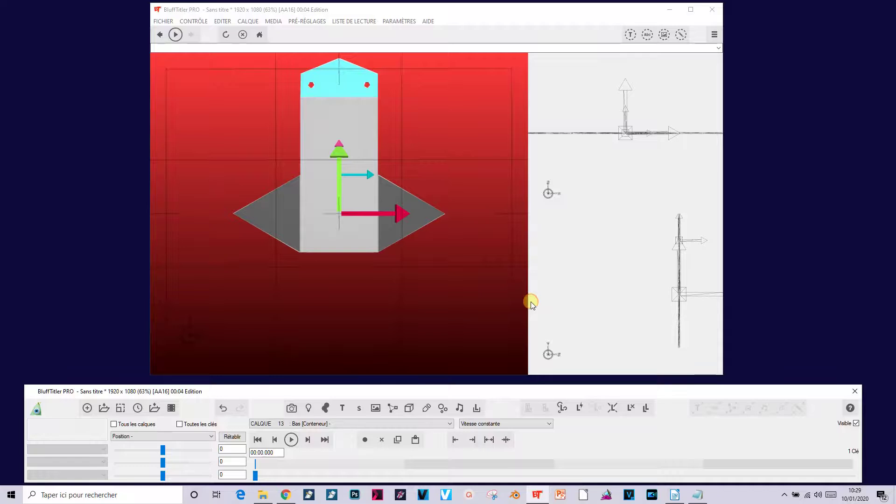
Rotate the Bas container by setting its third rotation value (Z) to 180
{"action": "left_click", "coordinate": [143, 437]}
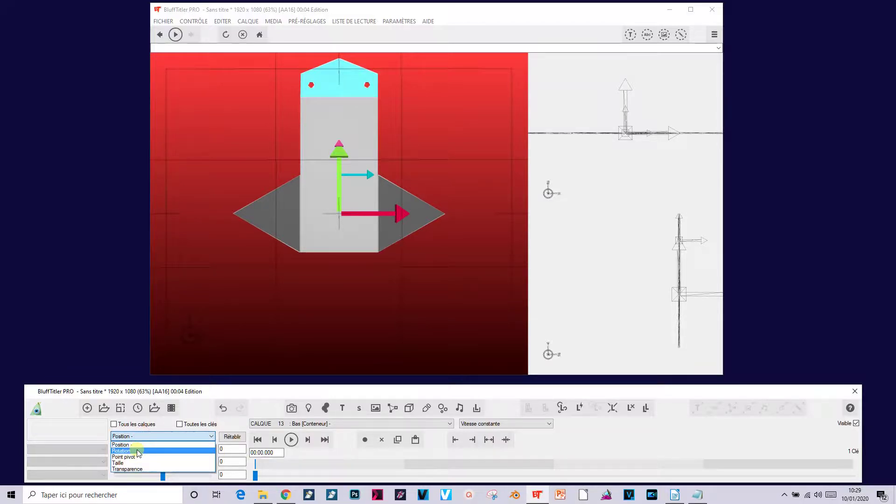
{"action": "left_click", "coordinate": [142, 451]}
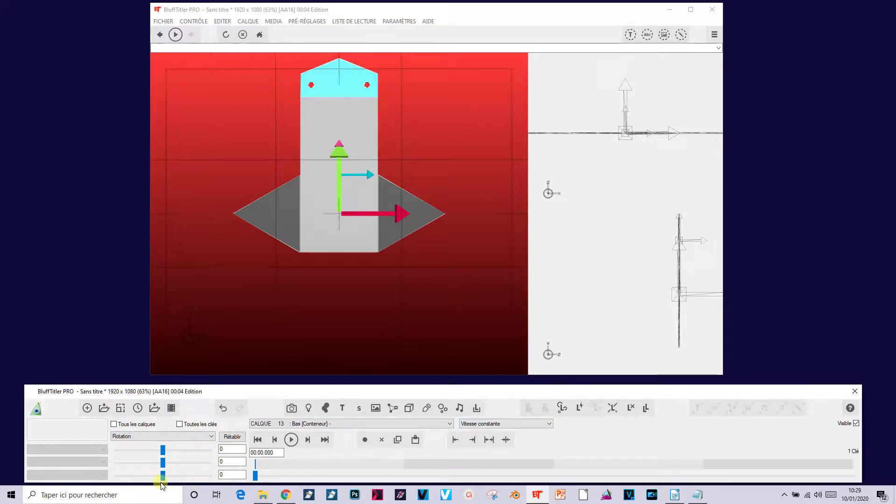
{"action": "left_click_drag", "start_coordinate": [163, 476], "coordinate": [187, 475]}
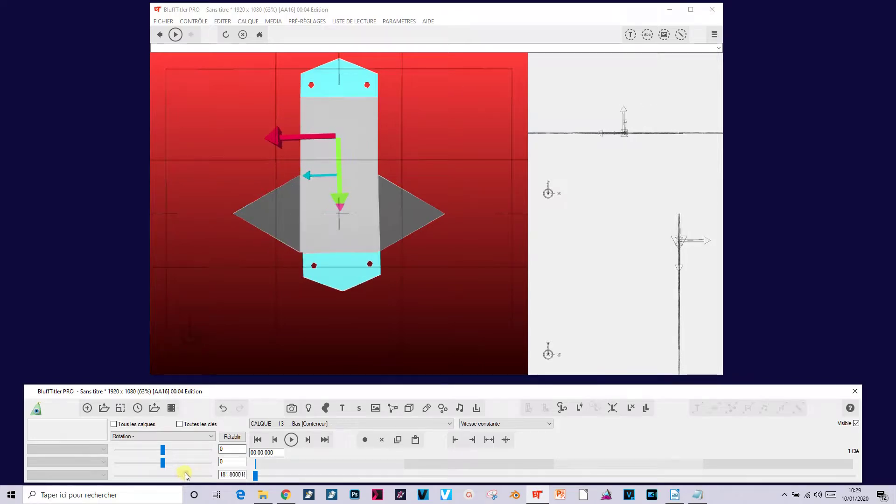
Move the Bas container down by setting its Y position to -200
{"action": "left_click", "coordinate": [177, 438]}
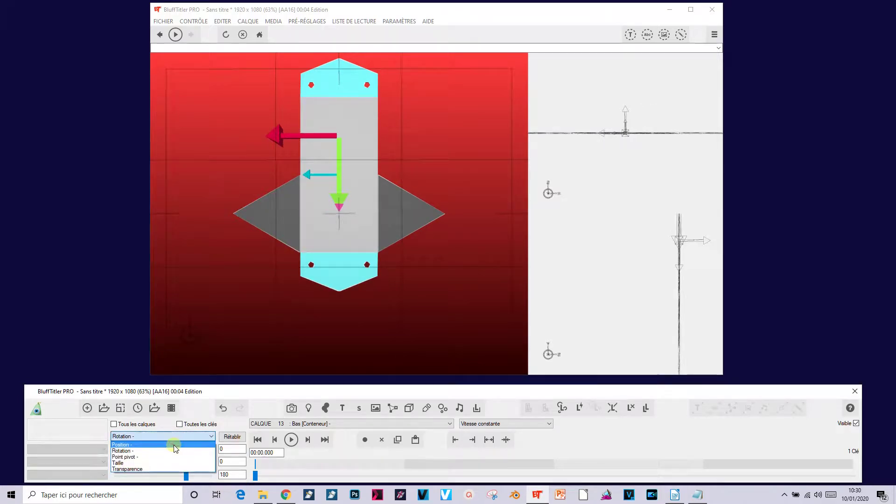
{"action": "left_click", "coordinate": [175, 445]}
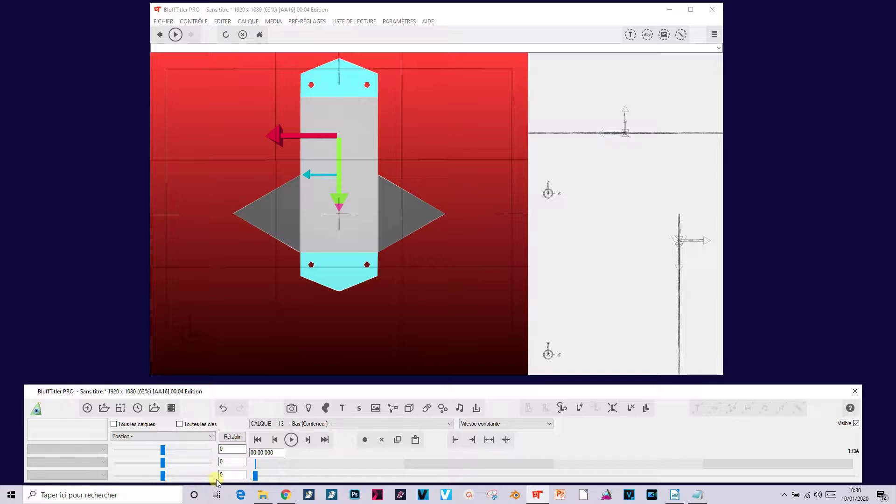
{"action": "left_click", "coordinate": [222, 461]}
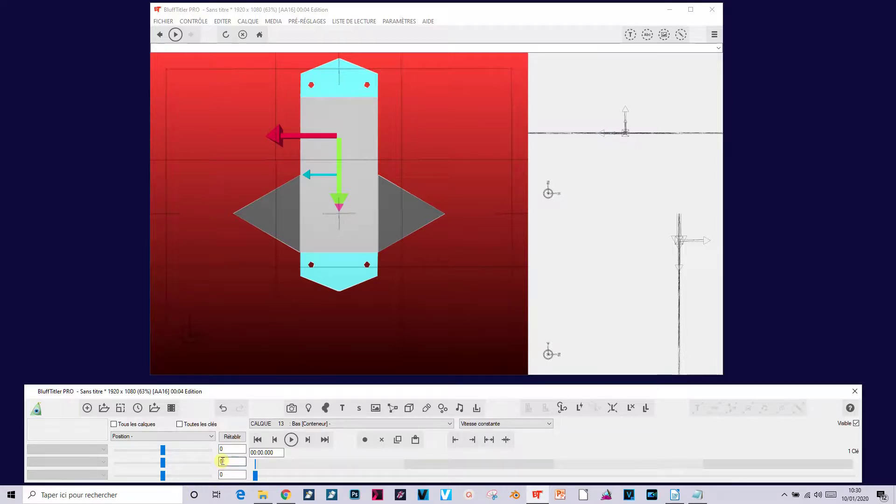
{"action": "type", "text": "-200"}
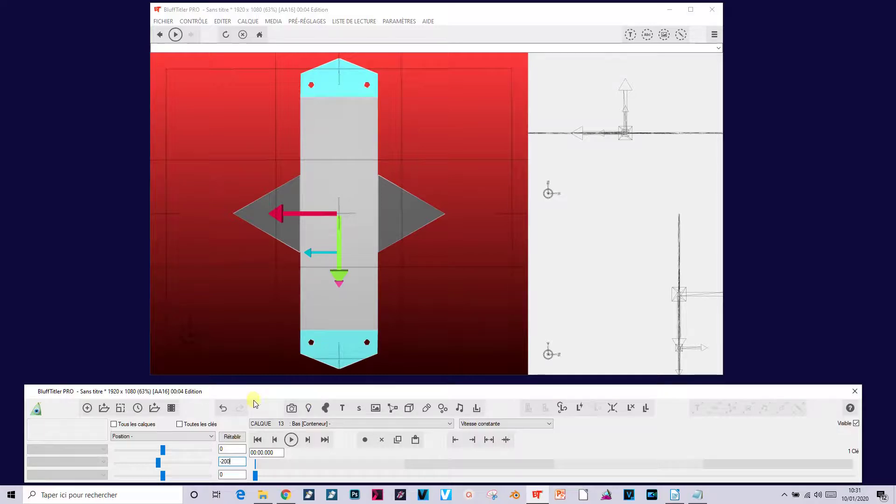
Extend the show's total duration to 20 seconds, adding the extra time at the end
{"action": "left_click", "coordinate": [138, 410]}
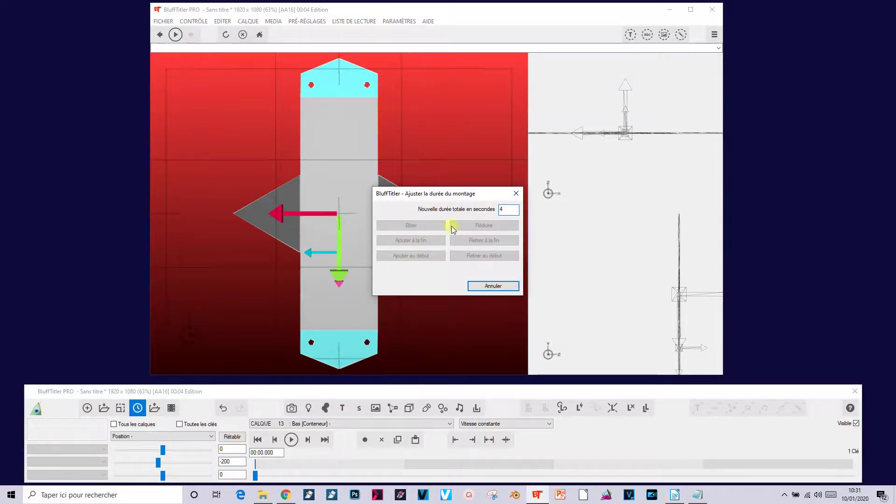
{"action": "left_click_drag", "start_coordinate": [511, 209], "coordinate": [491, 204]}
{"action": "type", "text": "20"}
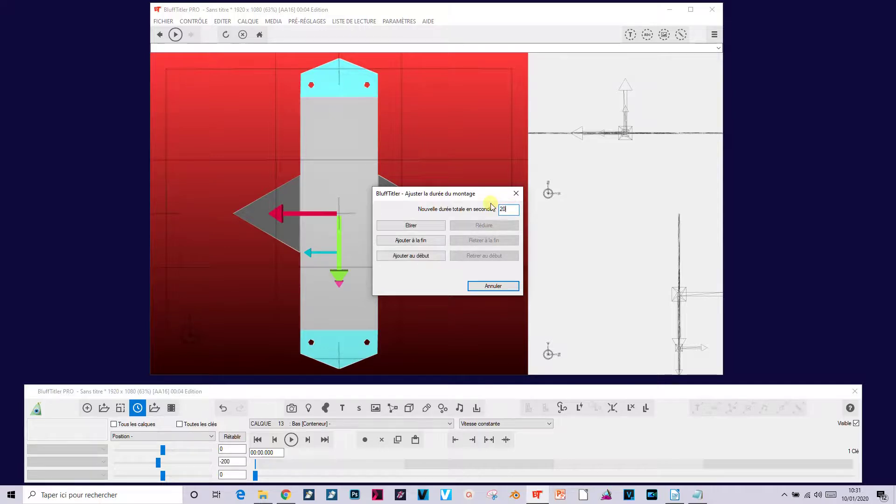
{"action": "left_click", "coordinate": [425, 236]}
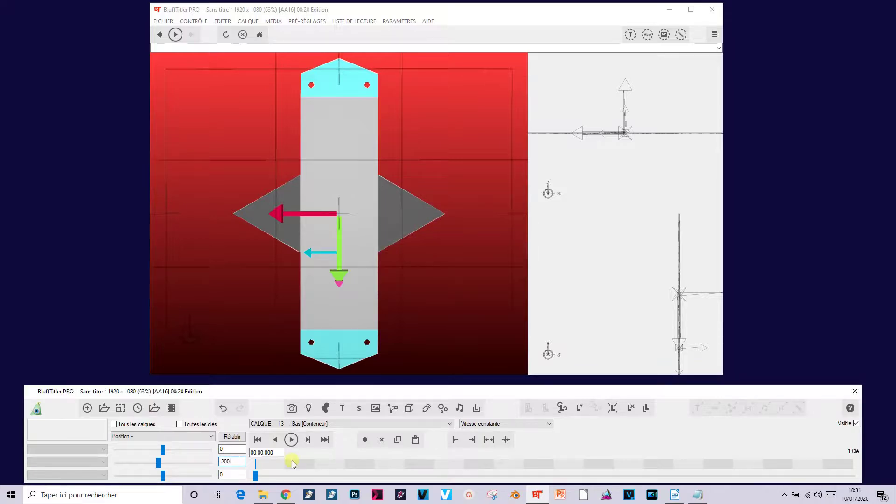
Create a keyframe at 2 seconds on the Triangle D layer (P4.png), with its text rotation property active
{"action": "left_click", "coordinate": [414, 222]}
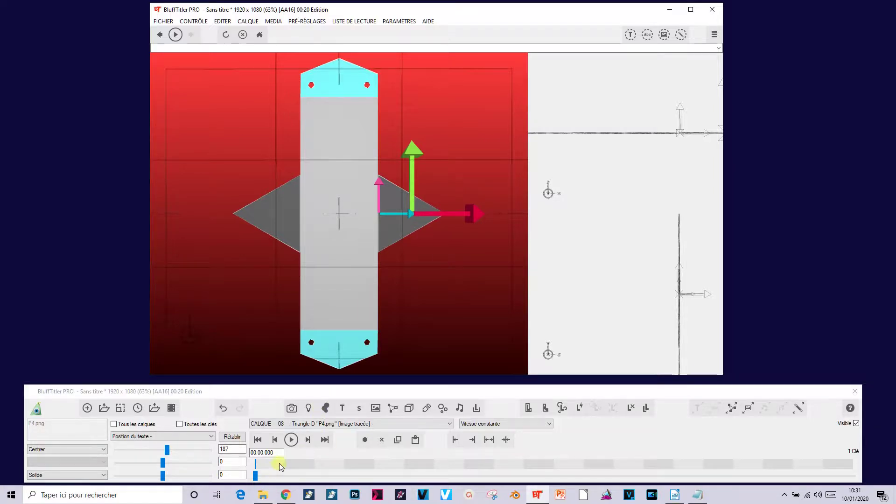
{"action": "left_click", "coordinate": [263, 453]}
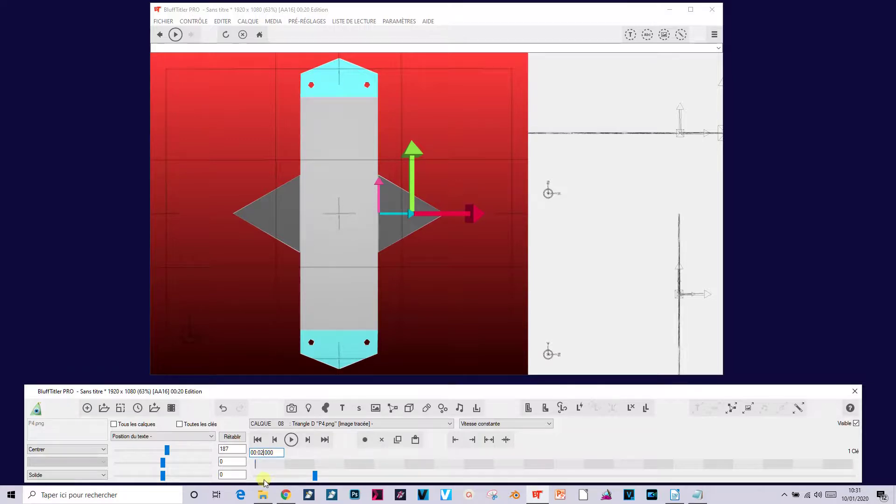
{"action": "left_click", "coordinate": [146, 437]}
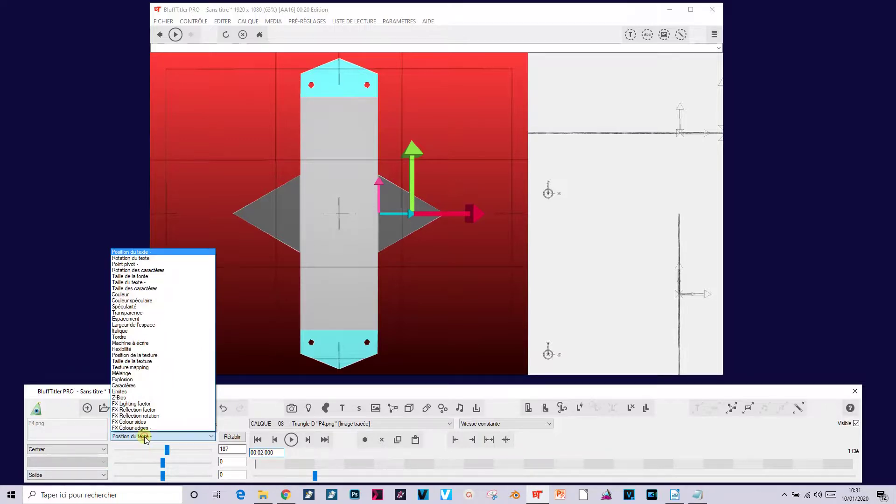
{"action": "left_click", "coordinate": [131, 259]}
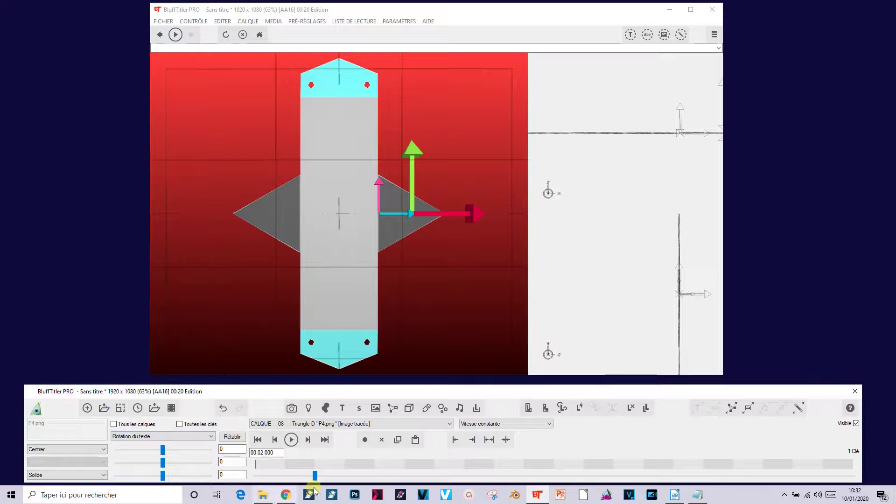
{"action": "left_click", "coordinate": [366, 440]}
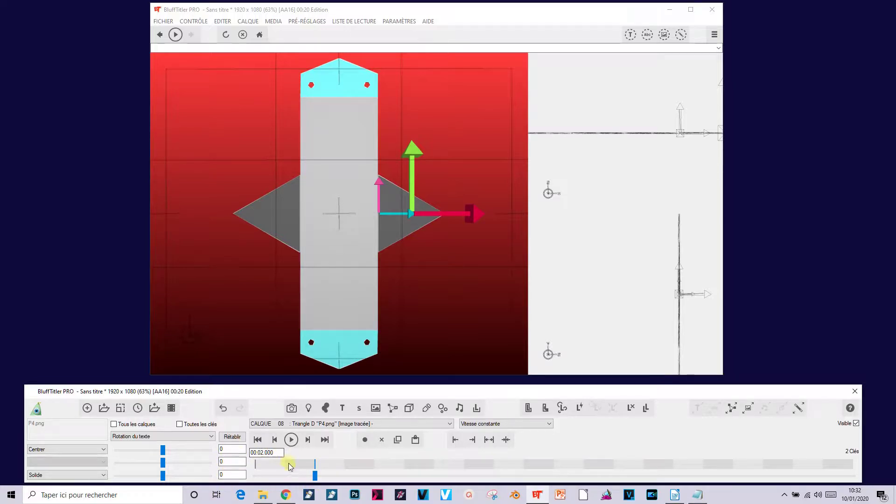
Fold the Triangle D panel at 4 seconds by adding a keyframe with the first text rotation value at 90
{"action": "left_click", "coordinate": [264, 453]}
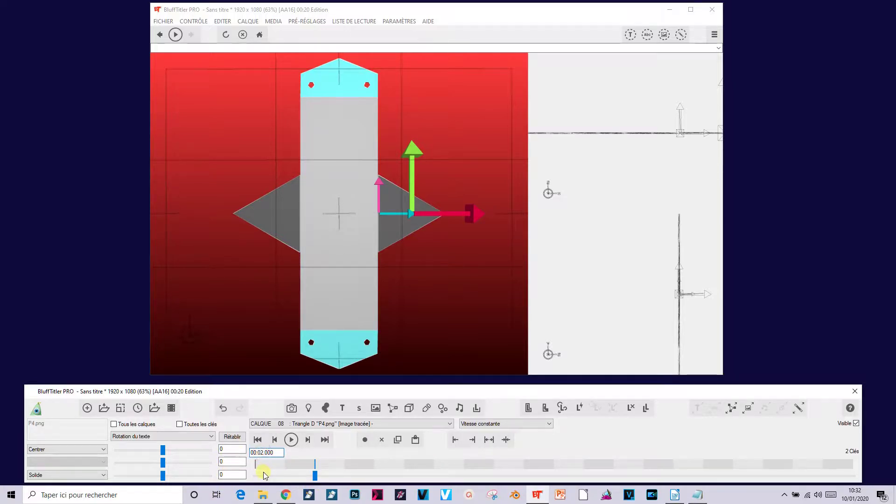
{"action": "type", "text": "4"}
{"action": "key", "text": "Return"}
{"action": "type", "text": "0"}
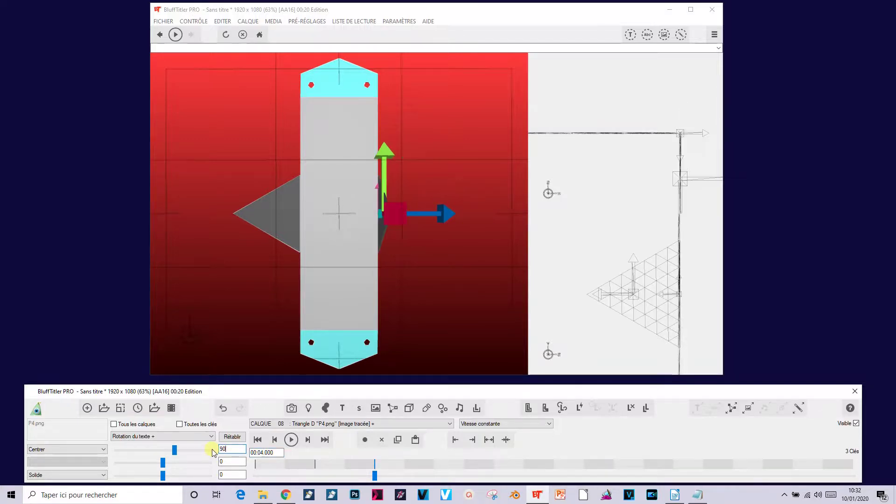
Try other values for Triangle D's first text rotation at the 4-second key and set it back to 90
{"action": "left_click_drag", "start_coordinate": [176, 451], "coordinate": [254, 448]}
{"action": "left_click", "coordinate": [222, 449]}
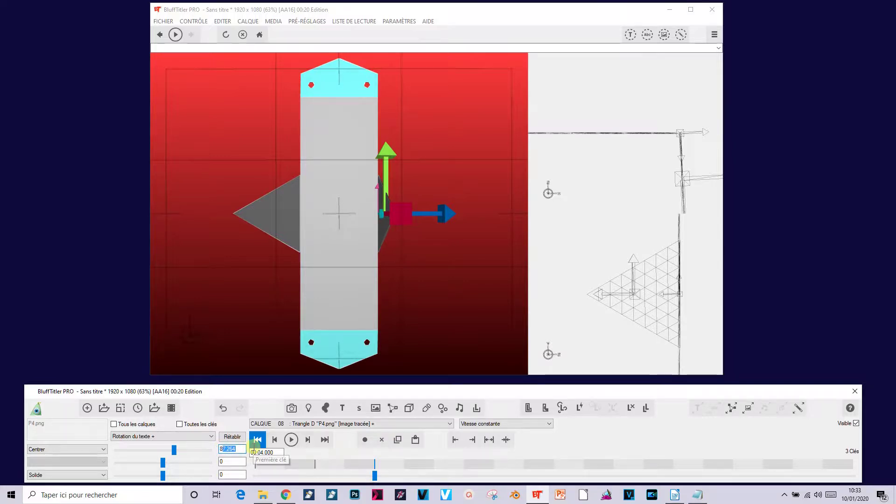
{"action": "key", "text": "BackSpace"}
{"action": "type", "text": "90"}
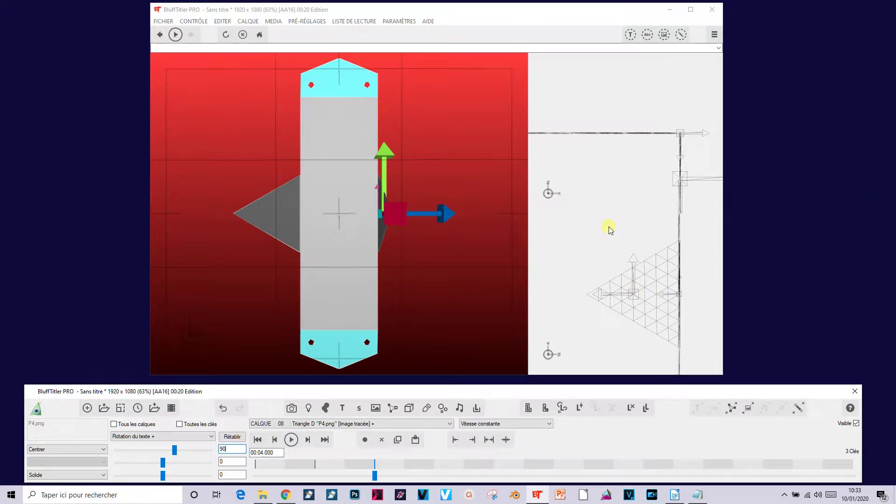
Create a keyframe at 4 seconds on the Triangle G layer (P7.png), with its text rotation property active
{"action": "left_click", "coordinate": [263, 220]}
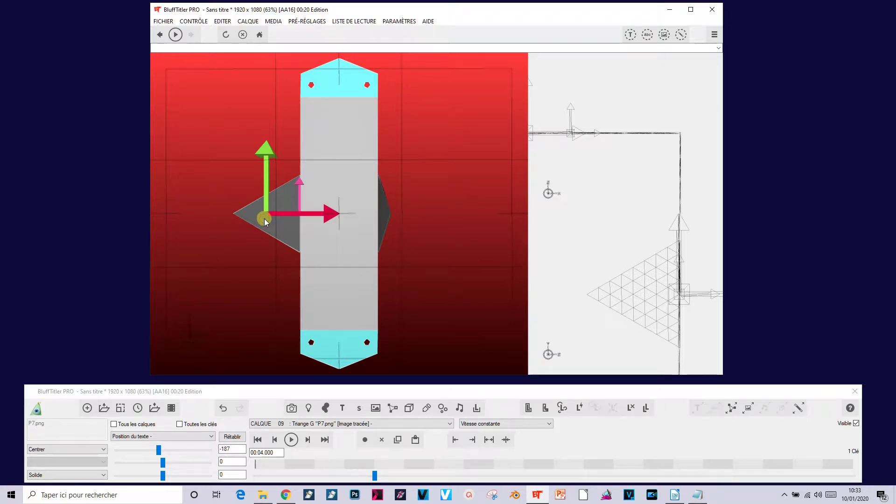
{"action": "left_click", "coordinate": [150, 436]}
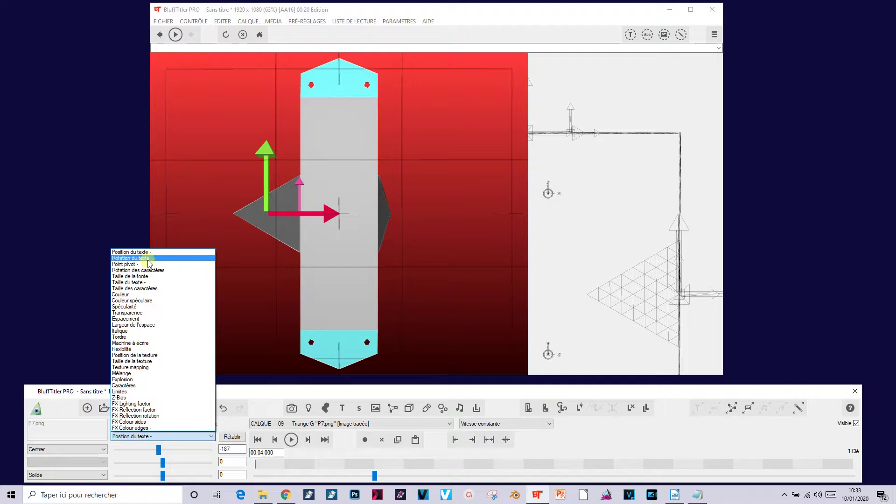
{"action": "left_click", "coordinate": [151, 260]}
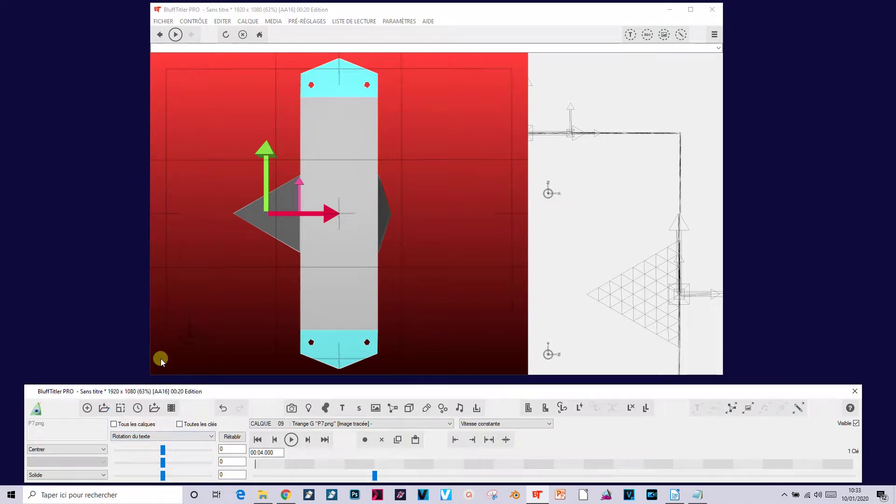
{"action": "left_click", "coordinate": [366, 445]}
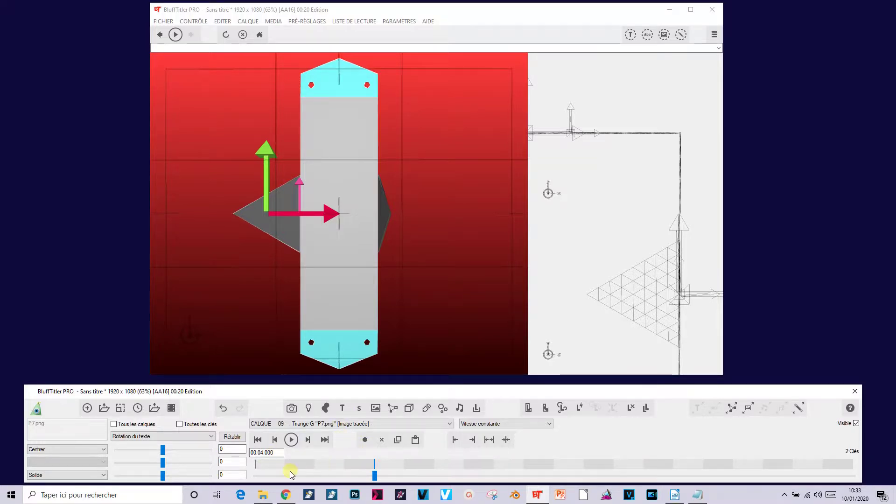
Fold the Triangle G panel at 6 seconds by setting its first text rotation value to -90
{"action": "left_click", "coordinate": [263, 452]}
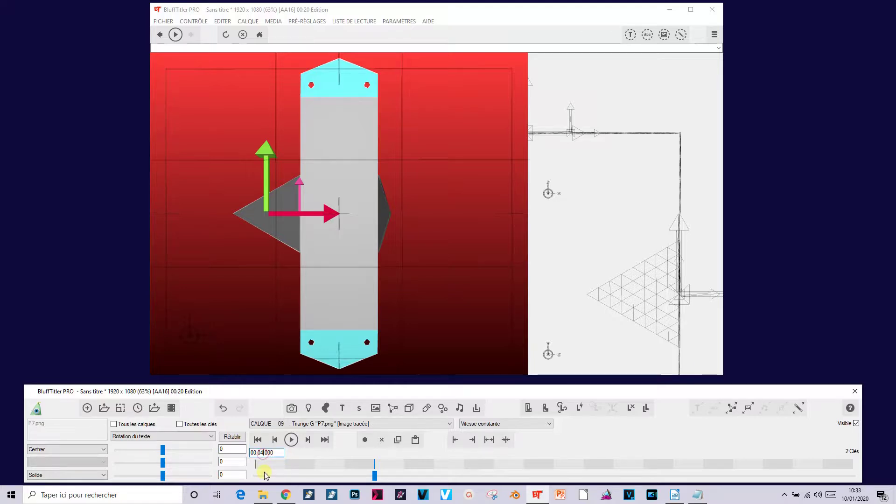
{"action": "key", "text": "BackSpace"}
{"action": "type", "text": "6"}
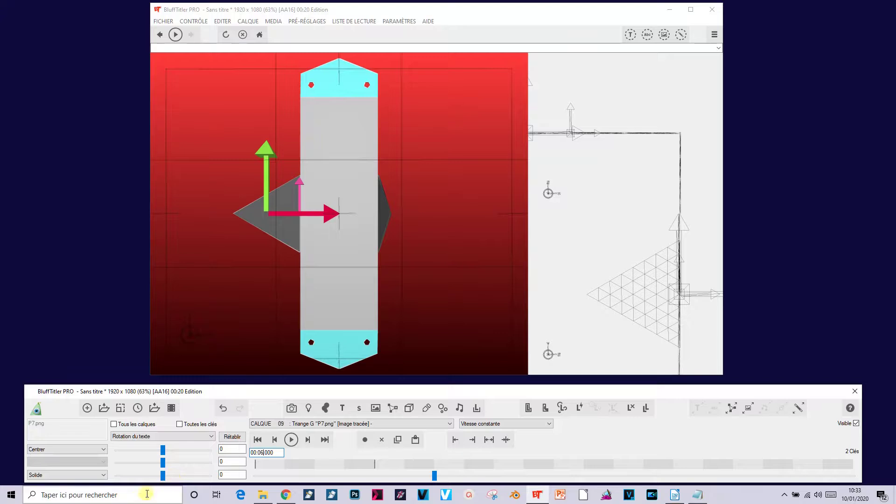
{"action": "left_click_drag", "start_coordinate": [231, 448], "coordinate": [209, 449]}
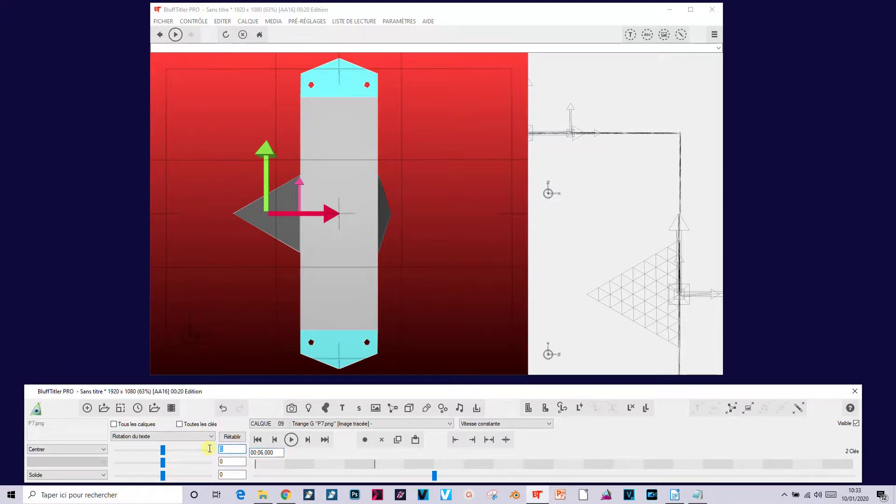
{"action": "type", "text": "-90"}
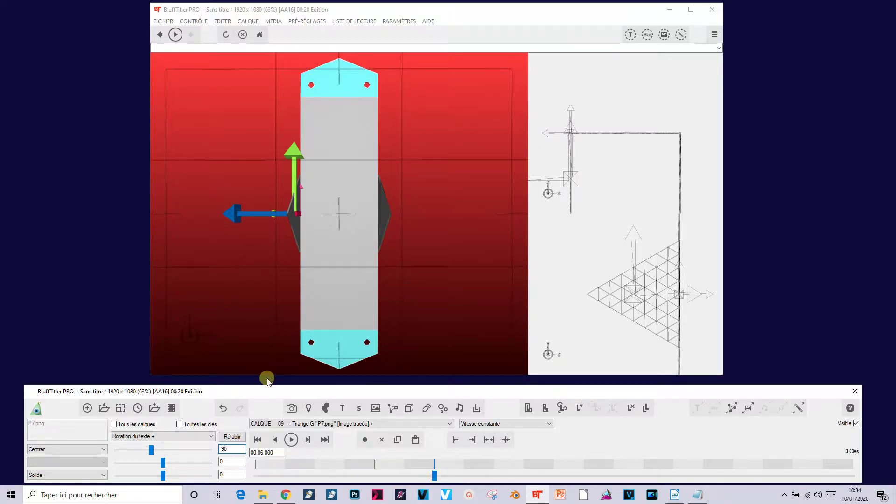
Create a keyframe at 6 seconds on the upper Chapeau.png layer (layer 12), with its text rotation property active
{"action": "left_click", "coordinate": [344, 88]}
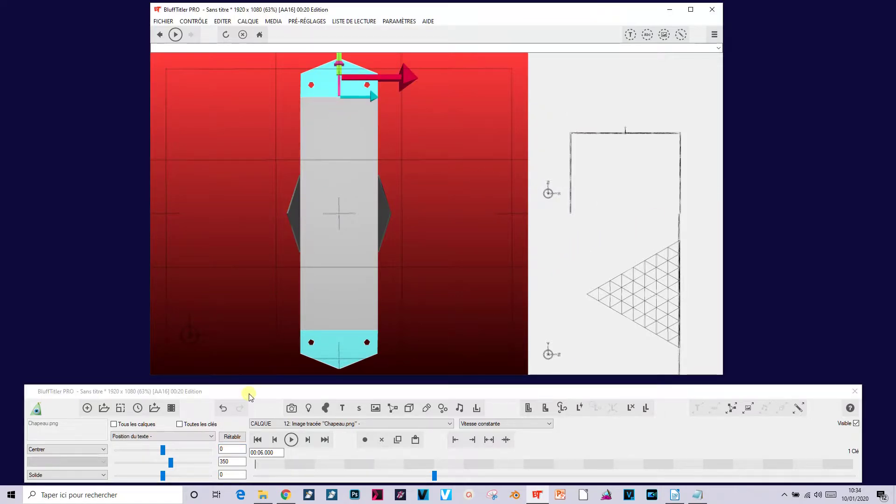
{"action": "left_click", "coordinate": [156, 436]}
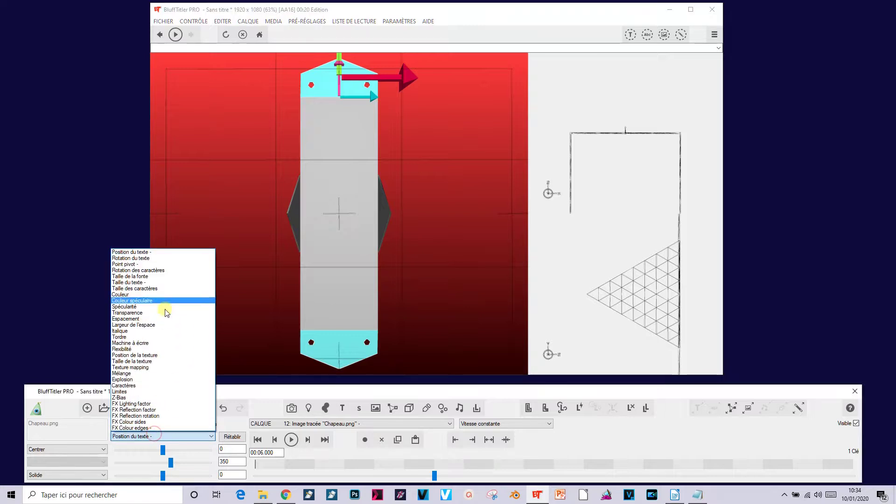
{"action": "left_click", "coordinate": [164, 260]}
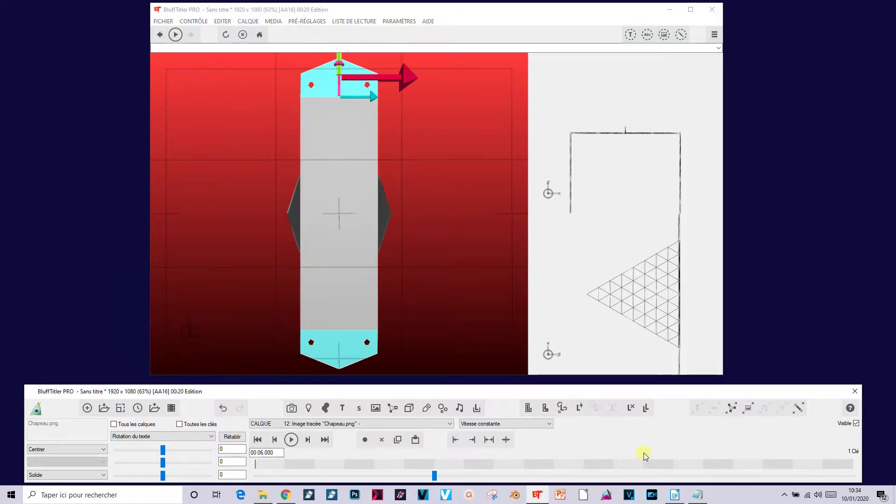
{"action": "left_click", "coordinate": [366, 441]}
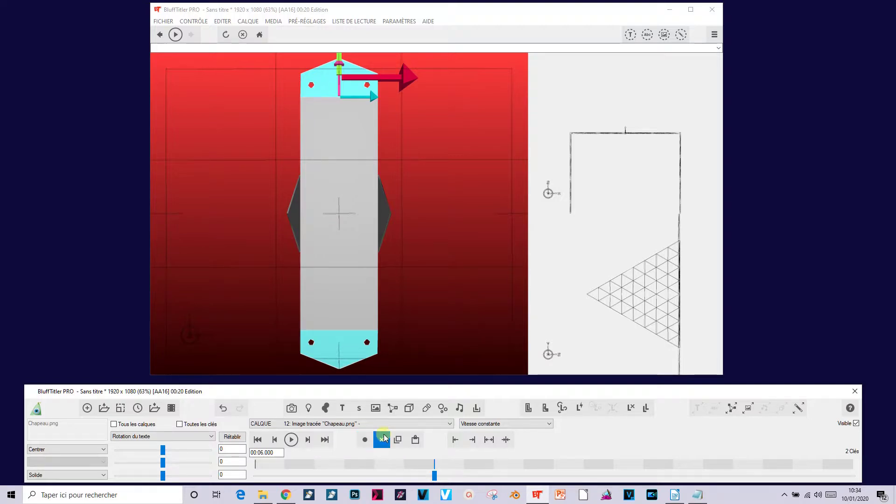
Create a keyframe at 6 seconds on the Haut container, with its rotation property active
{"action": "left_click", "coordinate": [350, 424]}
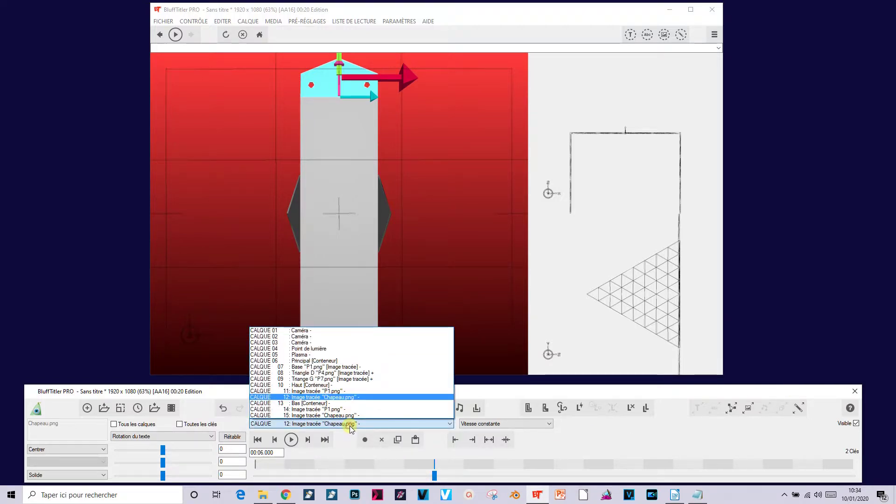
{"action": "left_click", "coordinate": [335, 385]}
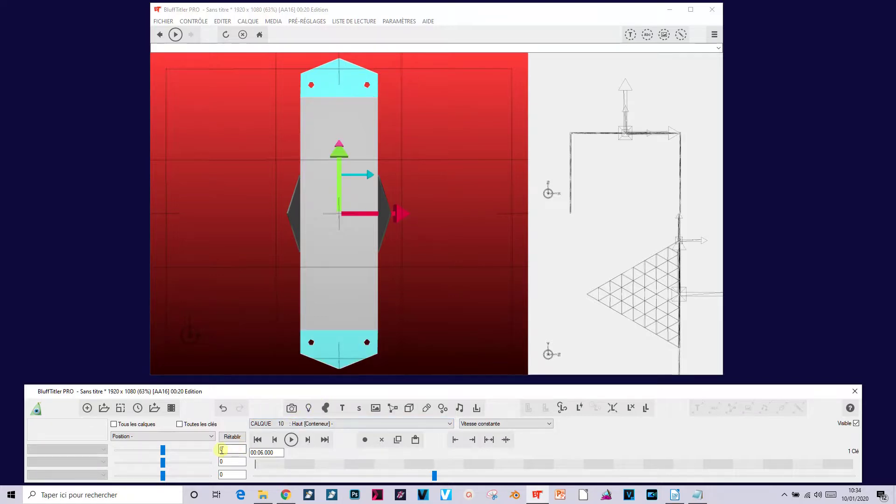
{"action": "left_click", "coordinate": [178, 436]}
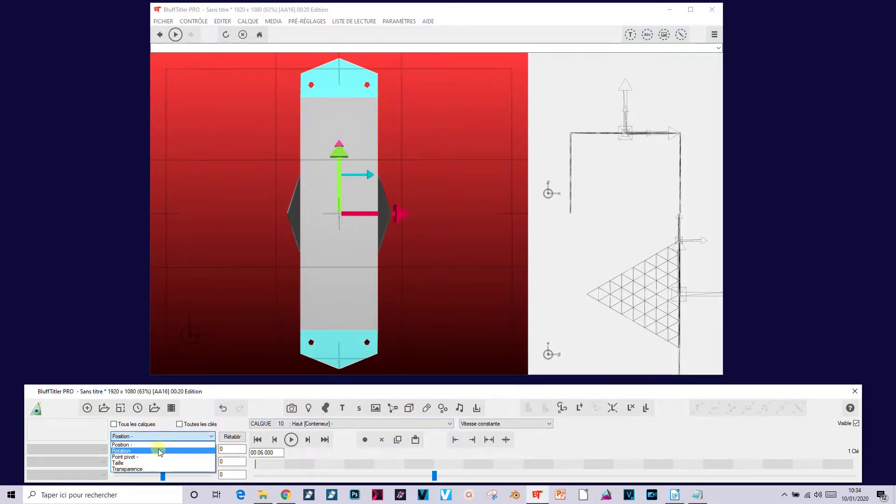
{"action": "left_click", "coordinate": [159, 451]}
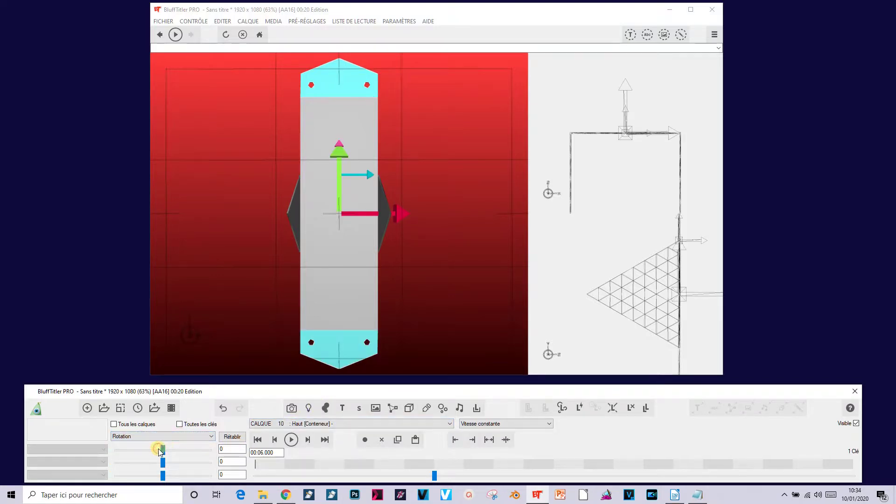
{"action": "left_click", "coordinate": [364, 439]}
Fold the Haut container at 8 seconds by setting its second rotation value to -120
{"action": "left_click", "coordinate": [276, 453]}
{"action": "key", "text": "BackSpace"}
{"action": "key", "text": "BackSpace"}
{"action": "key", "text": "BackSpace"}
{"action": "key", "text": "BackSpace"}
{"action": "key", "text": "BackSpace"}
{"action": "type", "text": "8.000"}
{"action": "key", "text": "Return"}
{"action": "left_click_drag", "start_coordinate": [164, 464], "coordinate": [147, 463]}
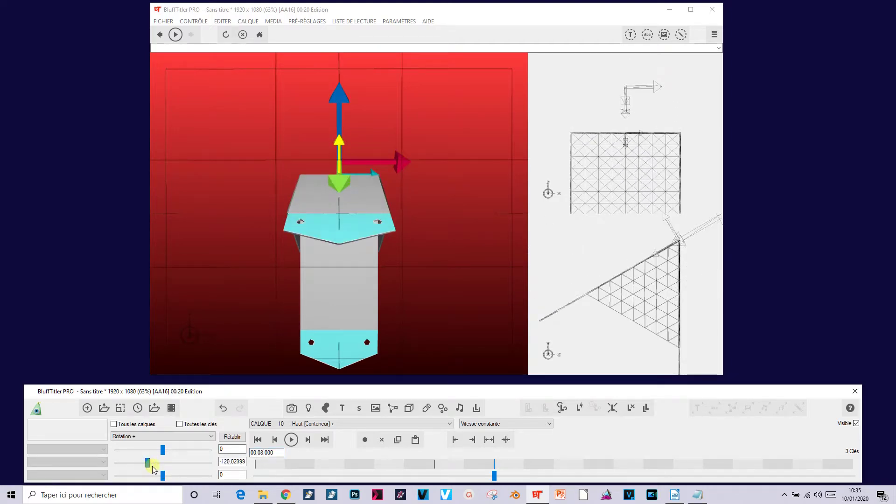
{"action": "left_click_drag", "start_coordinate": [230, 464], "coordinate": [290, 467]}
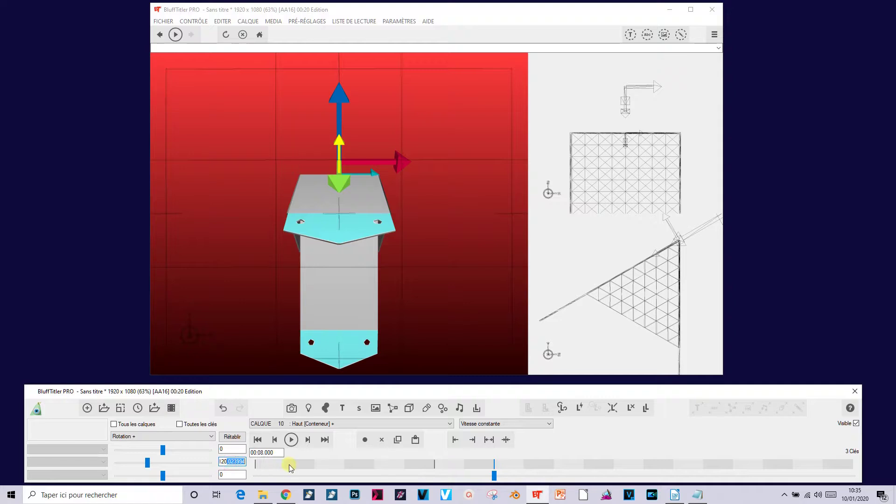
{"action": "key", "text": "BackSpace"}
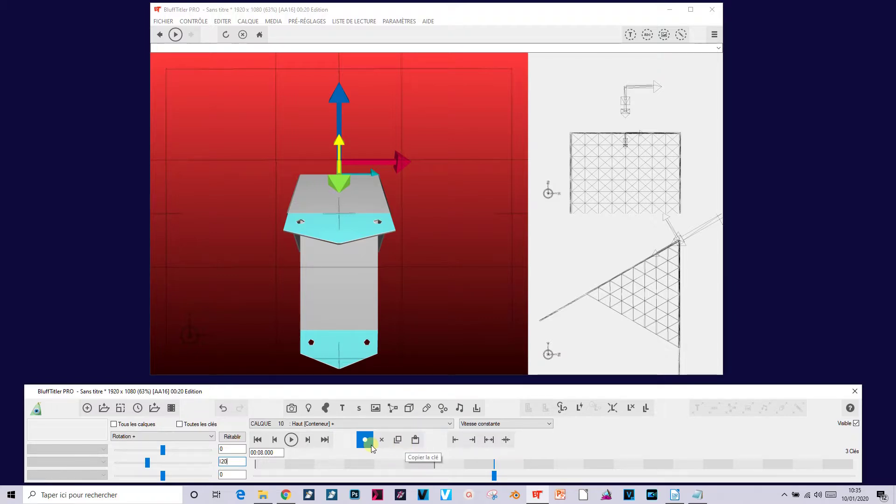
Fold the upper Chapeau.png flap (layer 12) at 8 seconds by setting its second text rotation value to 30
{"action": "left_click", "coordinate": [342, 425]}
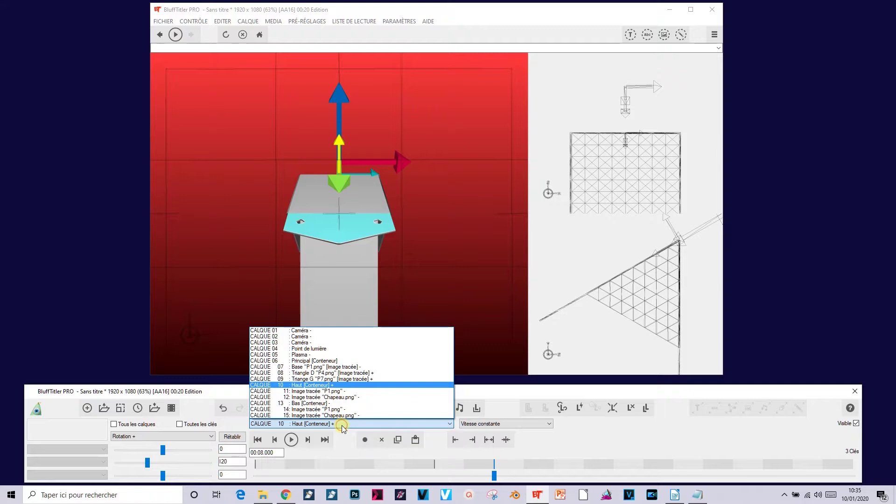
{"action": "left_click", "coordinate": [341, 398]}
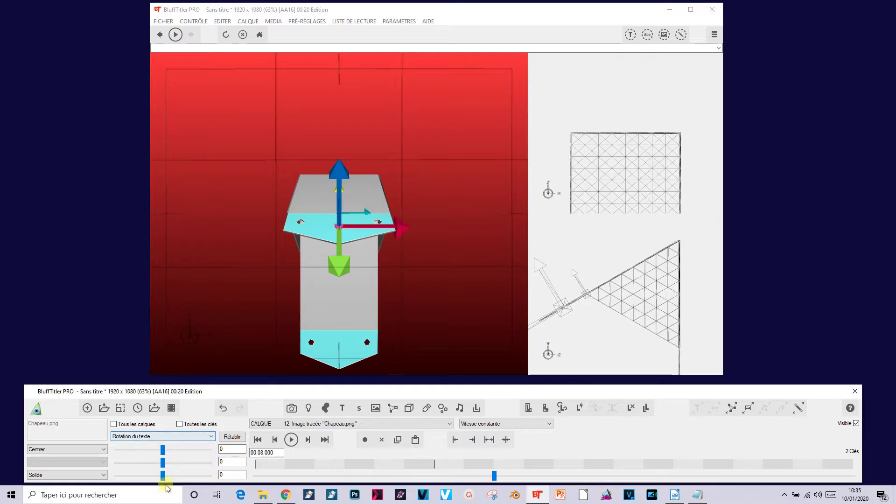
{"action": "left_click", "coordinate": [231, 462]}
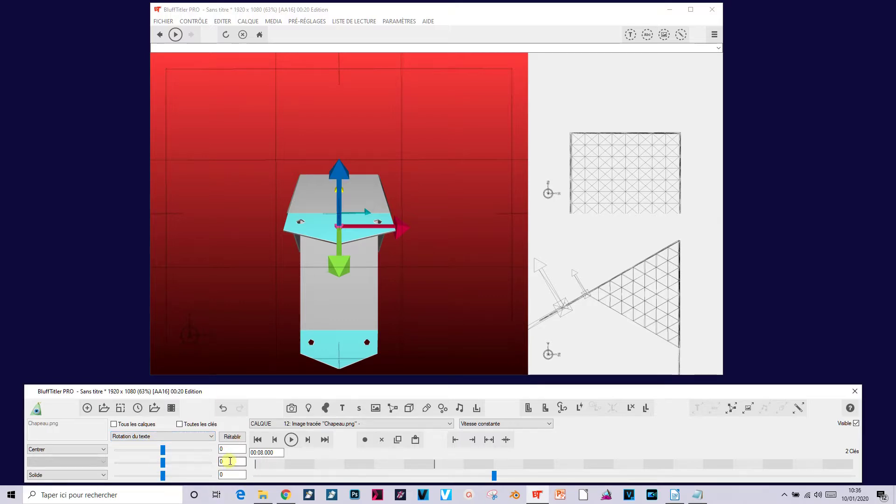
{"action": "type", "text": "30"}
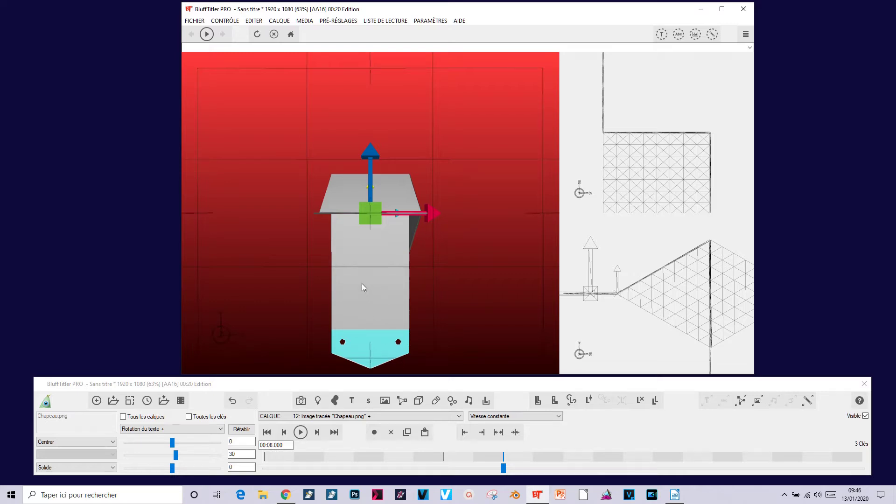
Create a keyframe at 8 seconds on the lower Chapeau.png layer (layer 15), with its text rotation property active
{"action": "left_click", "coordinate": [369, 347]}
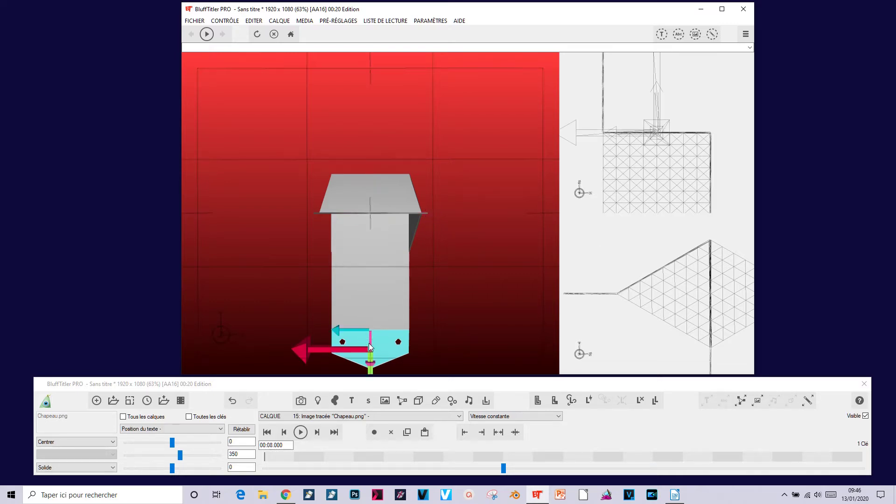
{"action": "left_click", "coordinate": [144, 429]}
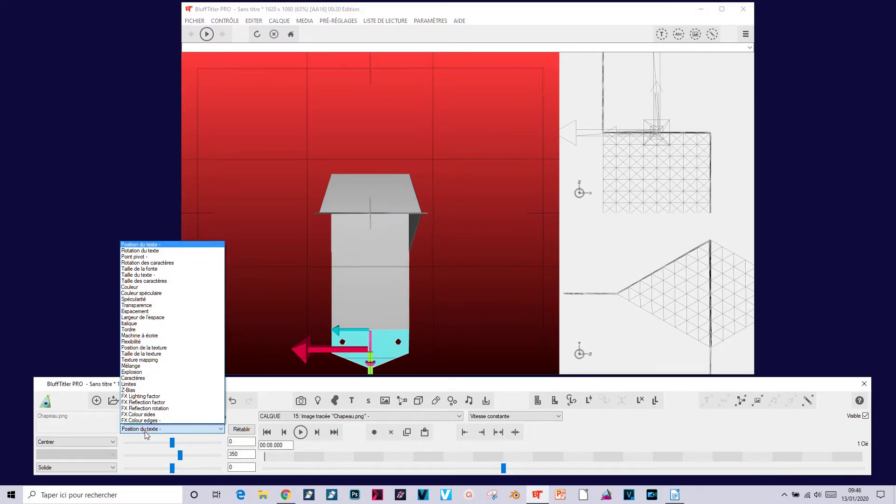
{"action": "left_click", "coordinate": [164, 252]}
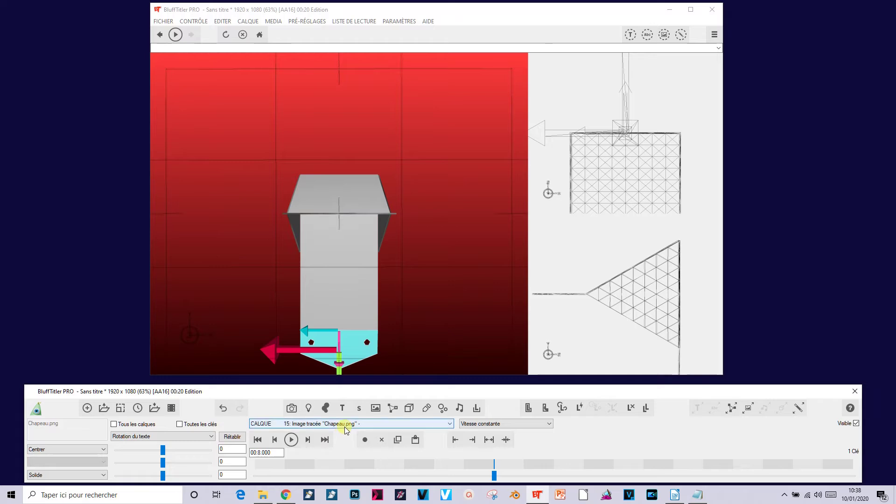
Create a keyframe at 8 seconds on the Bas container, with its rotation property active
{"action": "left_click", "coordinate": [345, 425]}
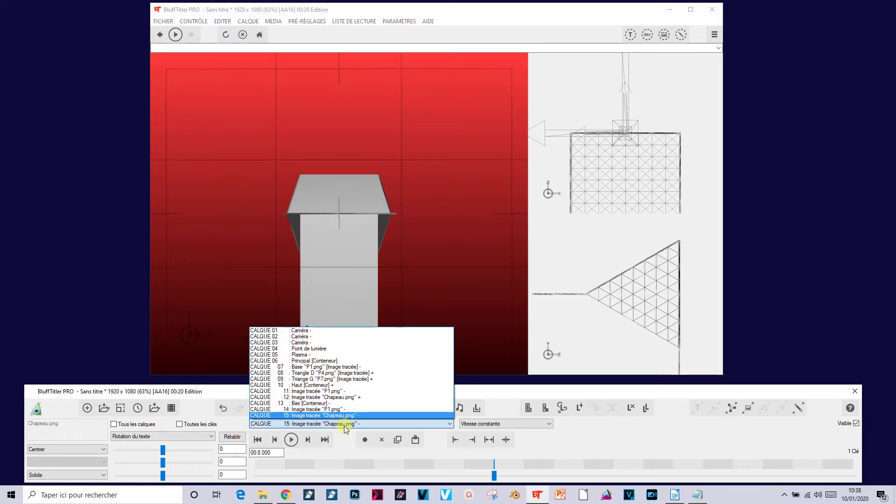
{"action": "left_click", "coordinate": [335, 404]}
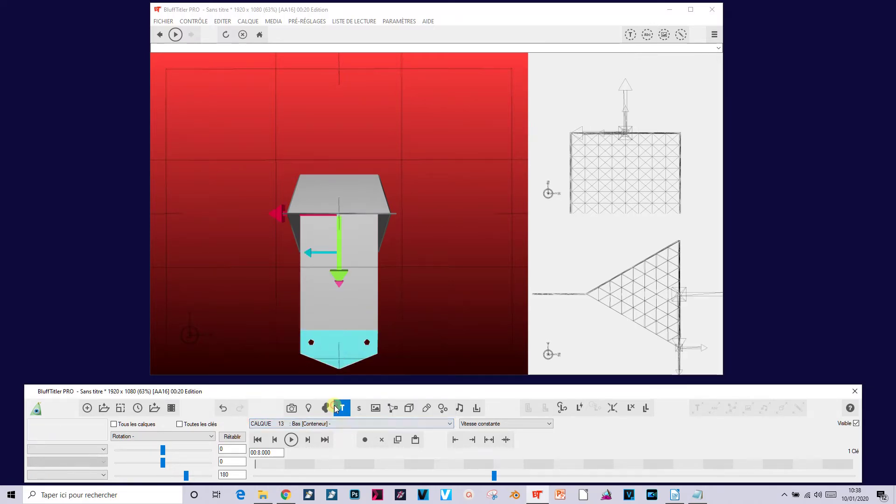
{"action": "left_click", "coordinate": [159, 436]}
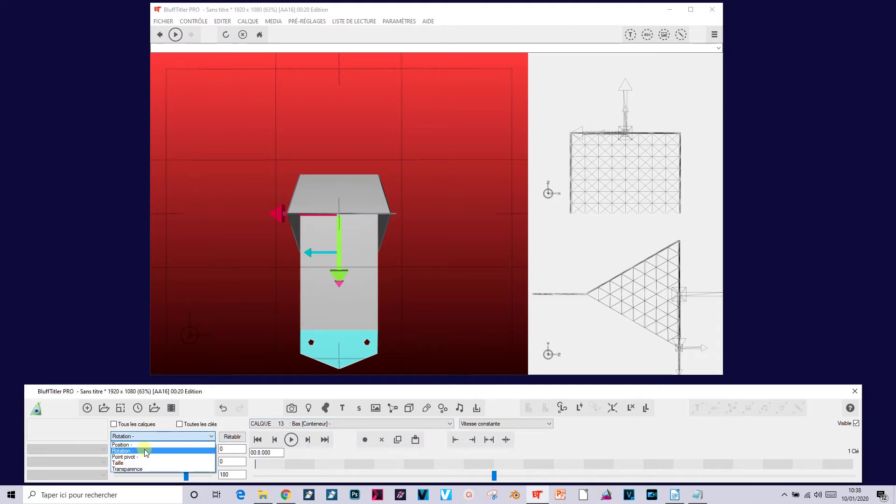
{"action": "left_click", "coordinate": [145, 452]}
{"action": "left_click", "coordinate": [366, 440]}
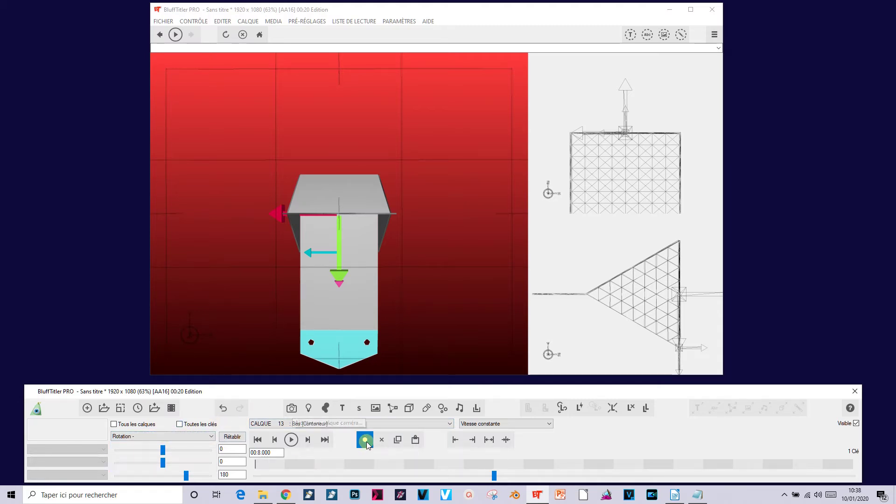
{"action": "left_click", "coordinate": [367, 441]}
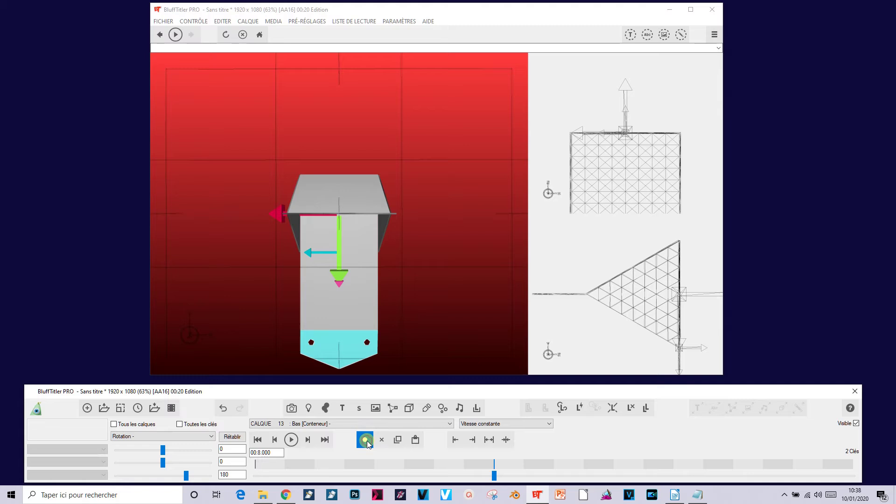
Fold the Bas container at 10 seconds by setting its second rotation value to 120
{"action": "type", "text": "00:10"}
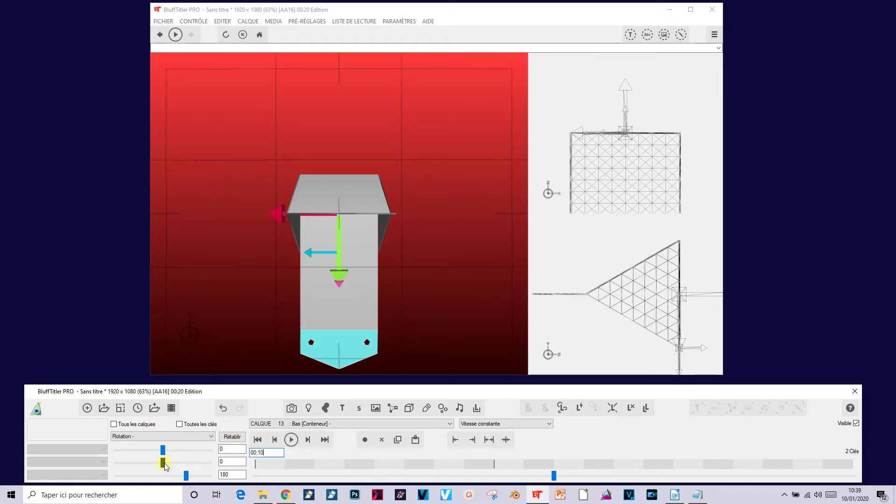
{"action": "left_click_drag", "start_coordinate": [165, 464], "coordinate": [178, 464]}
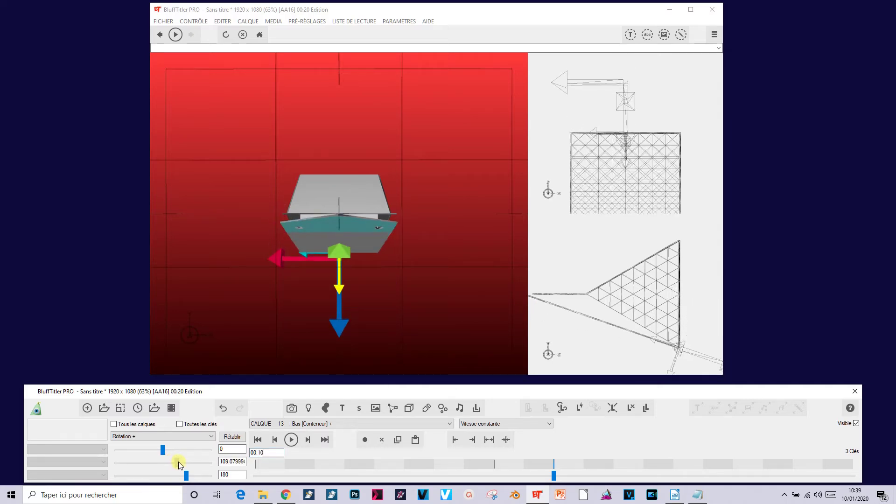
{"action": "double_click", "coordinate": [236, 461]}
{"action": "type", "text": "120"}
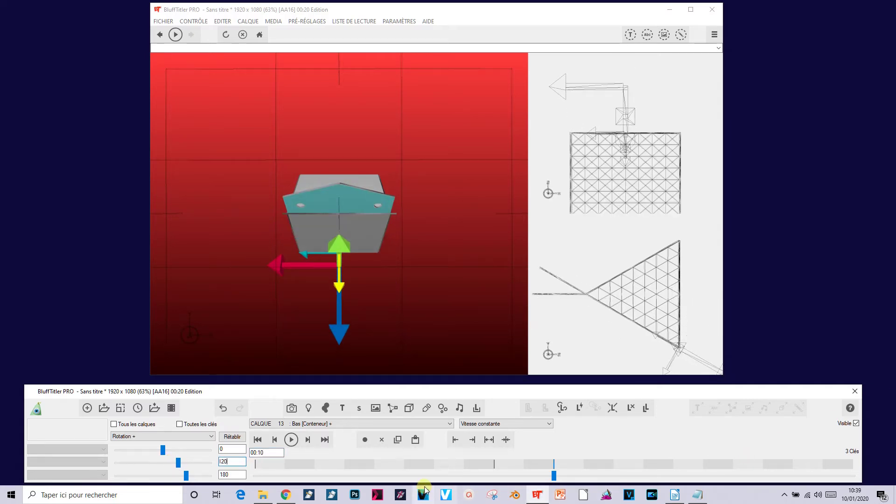
Fold the lower Chapeau.png flap (layer 15) at 10 seconds by setting its second text rotation value to 30
{"action": "left_click", "coordinate": [366, 425]}
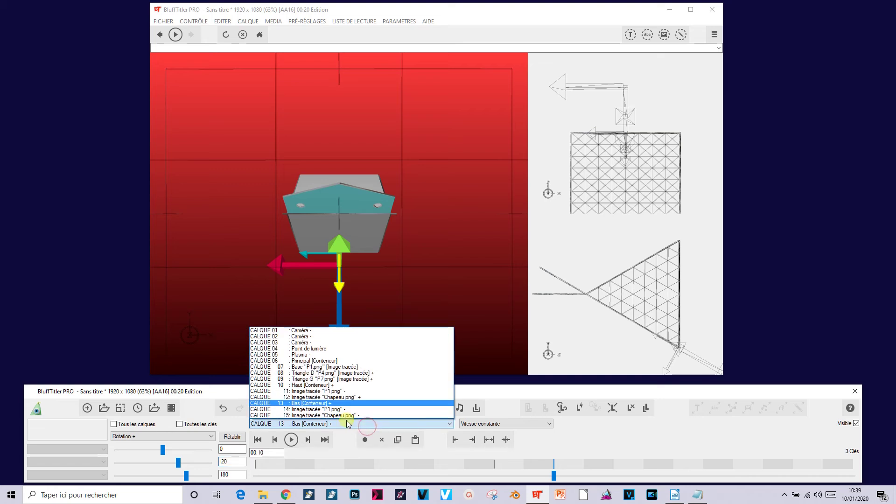
{"action": "left_click", "coordinate": [348, 415]}
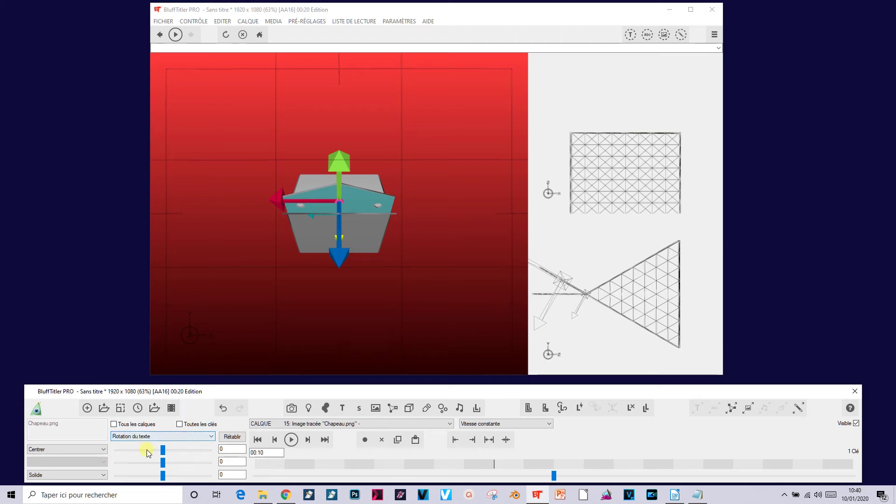
{"action": "left_click", "coordinate": [226, 462]}
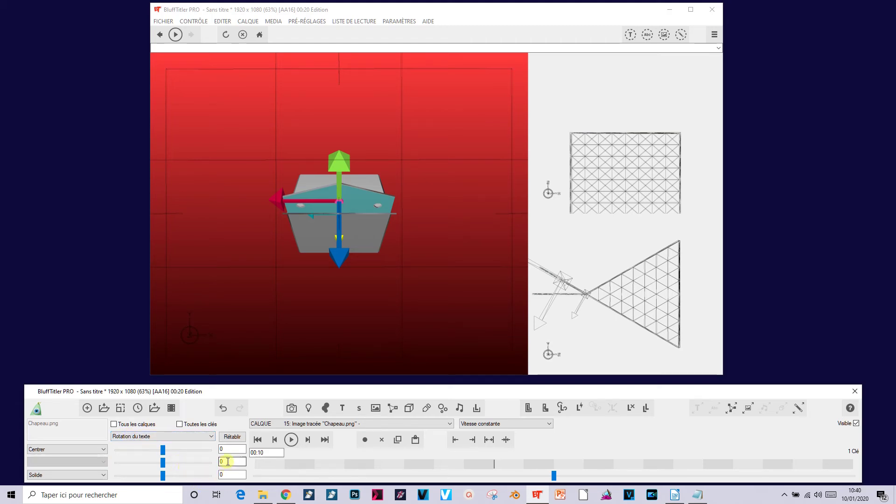
{"action": "type", "text": "30"}
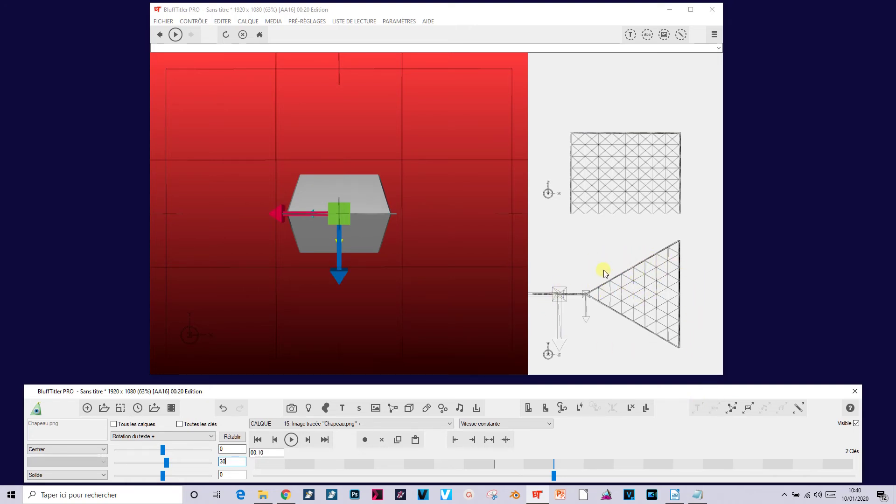
Play the show from the beginning to check the box's folding animation
{"action": "left_click", "coordinate": [262, 443]}
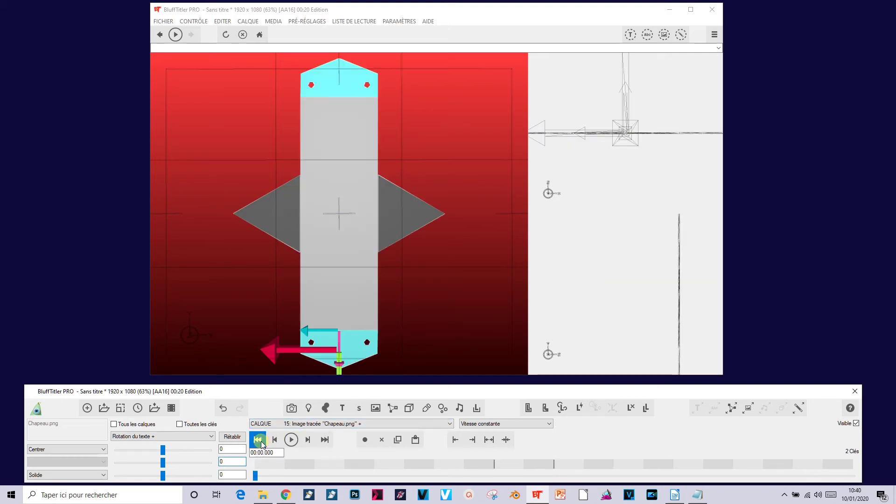
{"action": "left_click", "coordinate": [293, 446]}
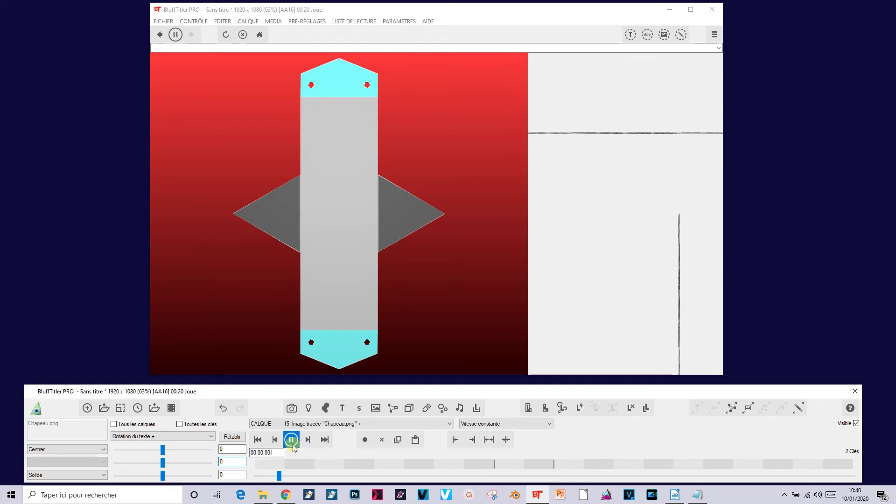